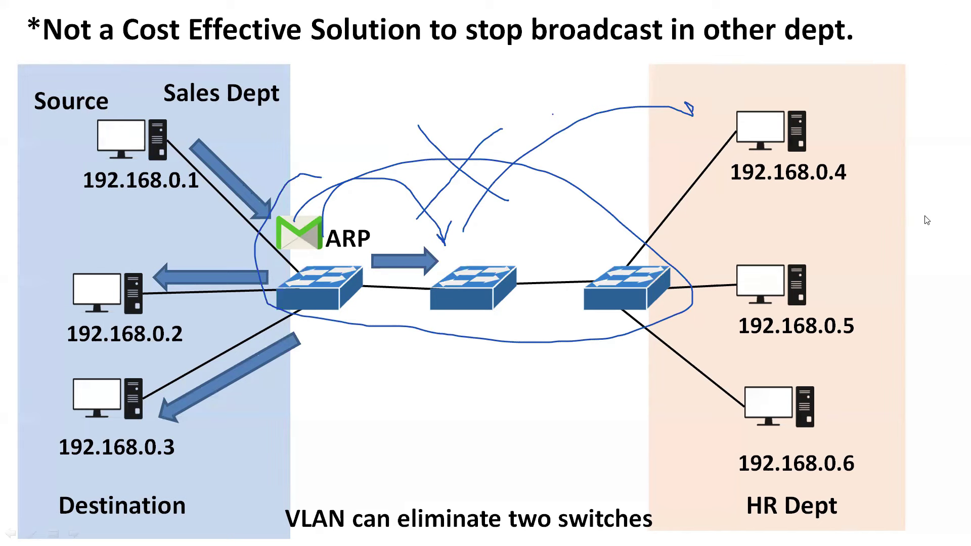
- Erase the ink annotations from the slide and switch to the Cisco Packet Tracer topology
{"action": "key", "text": "e"}
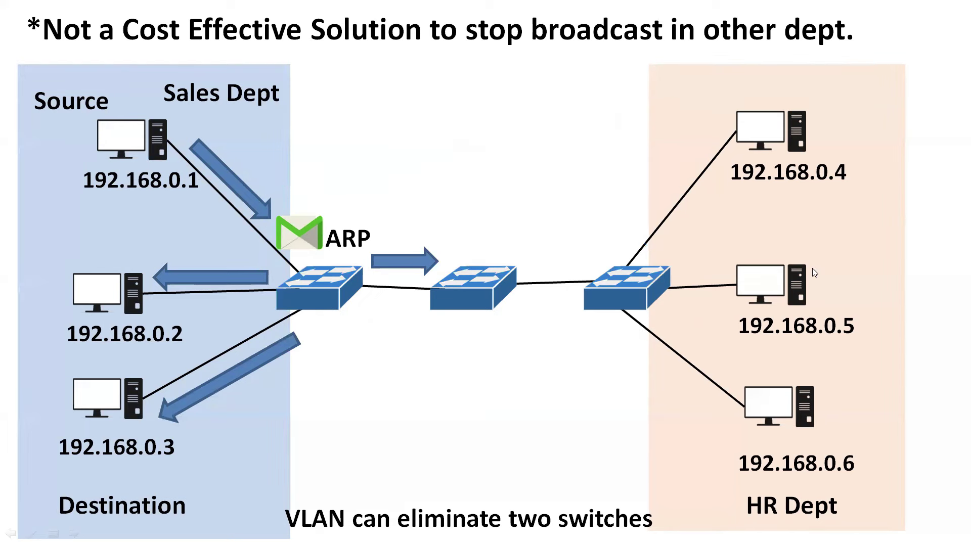
{"action": "key", "text": "alt+Tab"}
{"action": "key", "text": "Tab"}
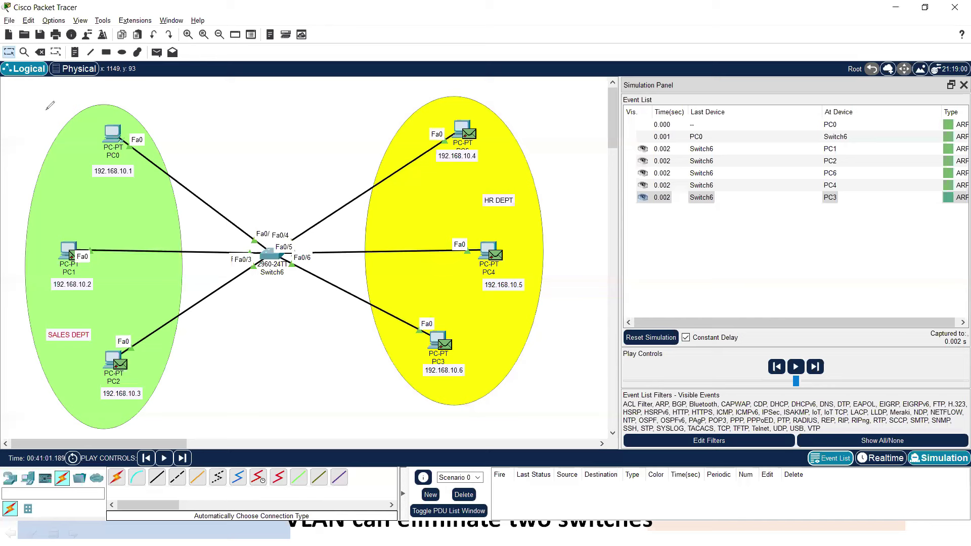
- Circle the Sales and HR department areas of the topology with the annotation pen
{"action": "mouse_move", "coordinate": [49, 107]}
{"action": "left_mouse_down"}
{"action": "mouse_move", "coordinate": [106, 90]}
{"action": "mouse_move", "coordinate": [167, 383]}
{"action": "mouse_move", "coordinate": [12, 244]}
{"action": "mouse_move", "coordinate": [38, 135]}
{"action": "left_mouse_up"}
{"action": "mouse_move", "coordinate": [372, 167]}
{"action": "left_mouse_down"}
{"action": "mouse_move", "coordinate": [471, 83]}
{"action": "mouse_move", "coordinate": [581, 194]}
{"action": "mouse_move", "coordinate": [532, 368]}
{"action": "mouse_move", "coordinate": [469, 391]}
{"action": "mouse_move", "coordinate": [402, 349]}
{"action": "mouse_move", "coordinate": [361, 215]}
{"action": "mouse_move", "coordinate": [404, 136]}
{"action": "left_mouse_up"}
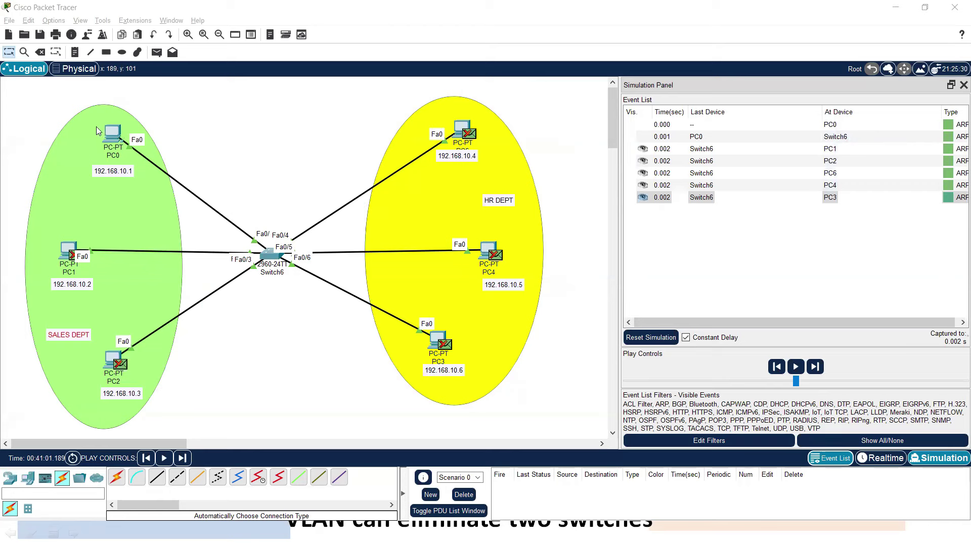
- Trigger an ARP broadcast from PC1's desktop applications and advance the simulation until Switch6 forwards it to the other PCs
{"action": "left_click", "coordinate": [113, 132]}
{"action": "left_click", "coordinate": [63, 260]}
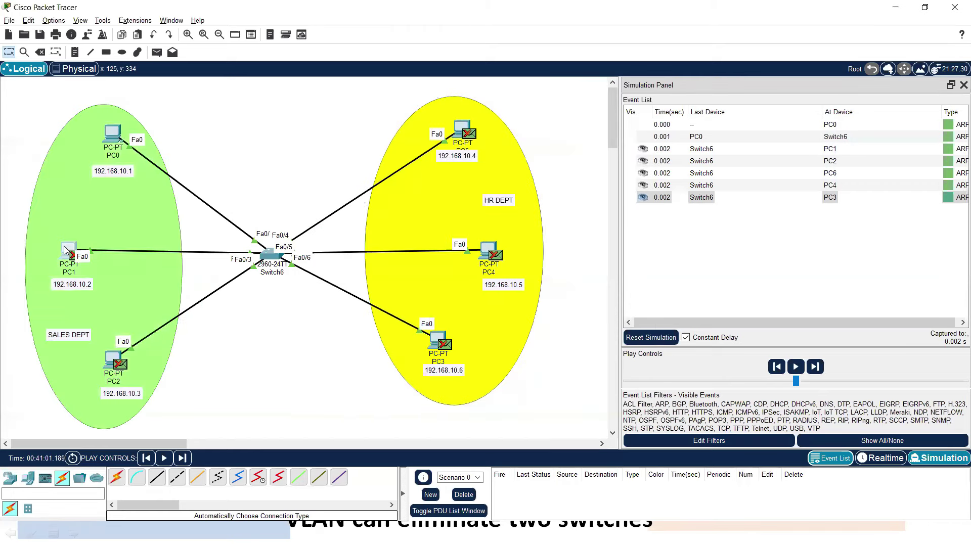
{"action": "left_click", "coordinate": [65, 249]}
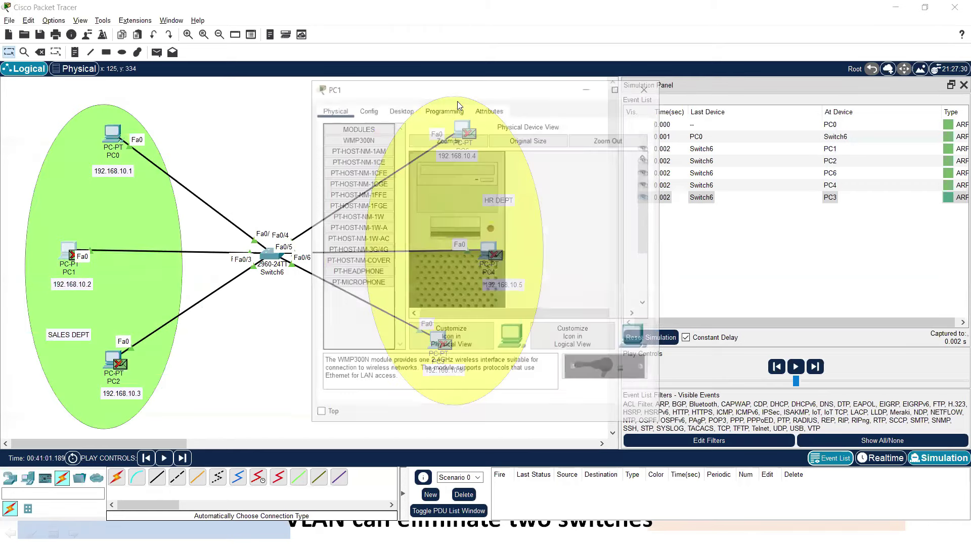
{"action": "left_click", "coordinate": [400, 108]}
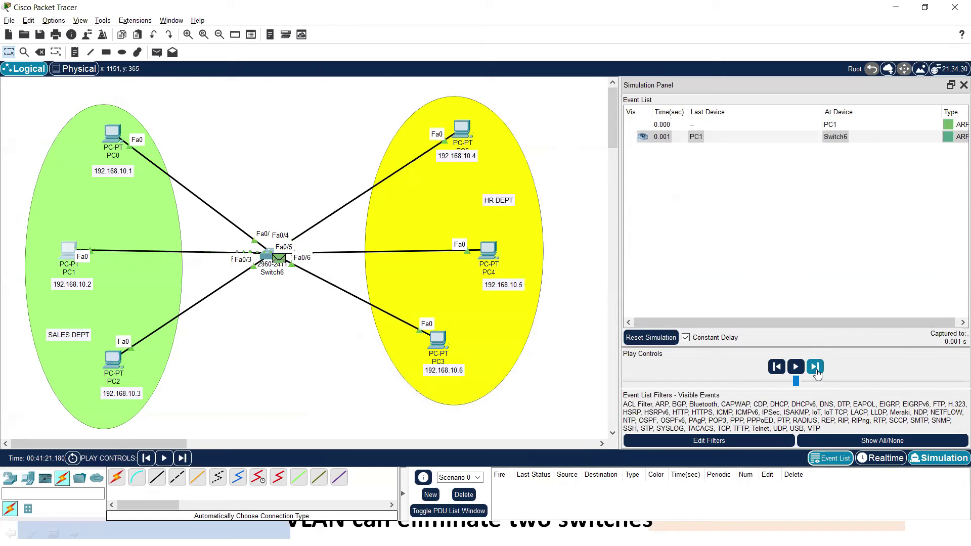
{"action": "left_click", "coordinate": [816, 368]}
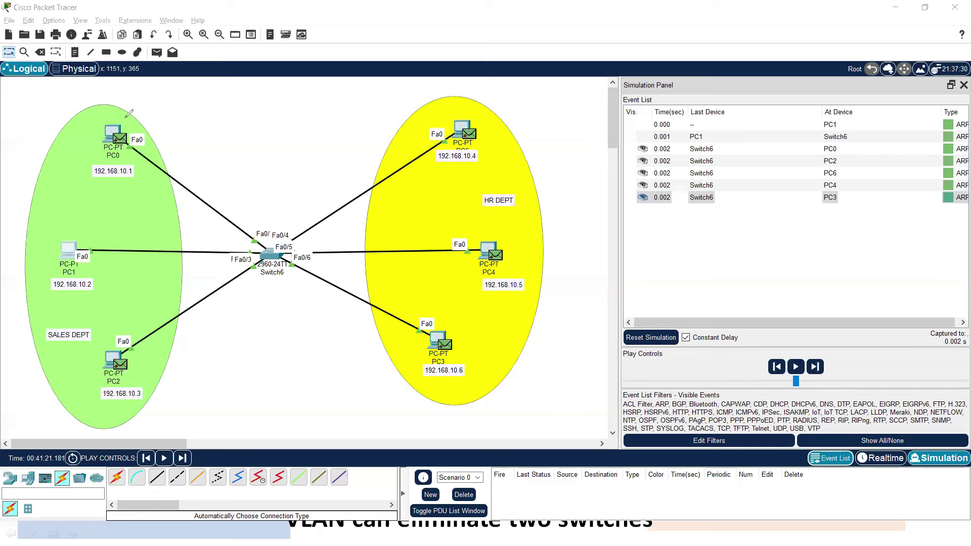
- Circle the five PCs receiving the broadcast in pen and draw strokes from PC1 toward the HR department
{"action": "mouse_move", "coordinate": [99, 120]}
{"action": "left_mouse_down"}
{"action": "mouse_move", "coordinate": [134, 140]}
{"action": "mouse_move", "coordinate": [104, 115]}
{"action": "left_mouse_up"}
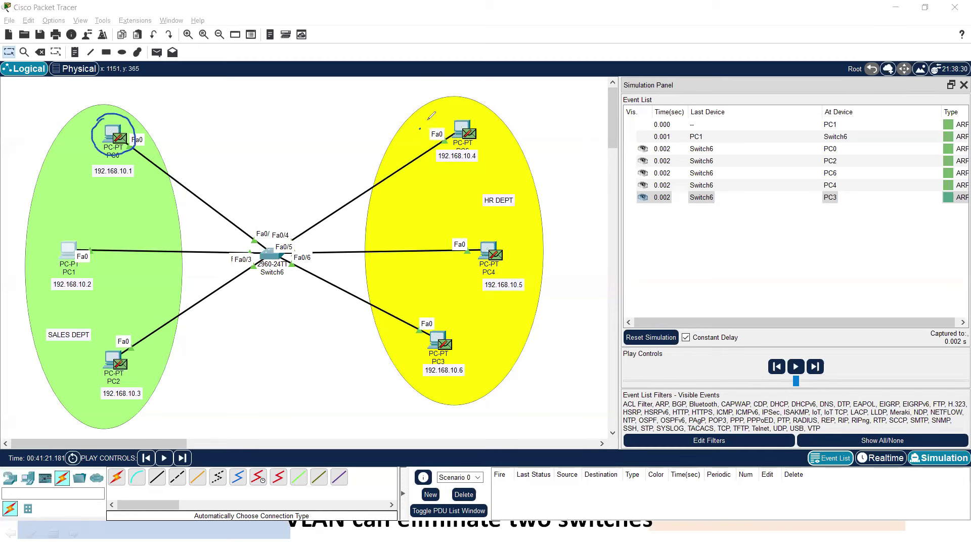
{"action": "mouse_move", "coordinate": [429, 119]}
{"action": "left_mouse_down"}
{"action": "mouse_move", "coordinate": [424, 139]}
{"action": "mouse_move", "coordinate": [429, 115]}
{"action": "left_mouse_up"}
{"action": "mouse_move", "coordinate": [483, 234]}
{"action": "left_mouse_down"}
{"action": "mouse_move", "coordinate": [534, 324]}
{"action": "mouse_move", "coordinate": [528, 215]}
{"action": "left_mouse_up"}
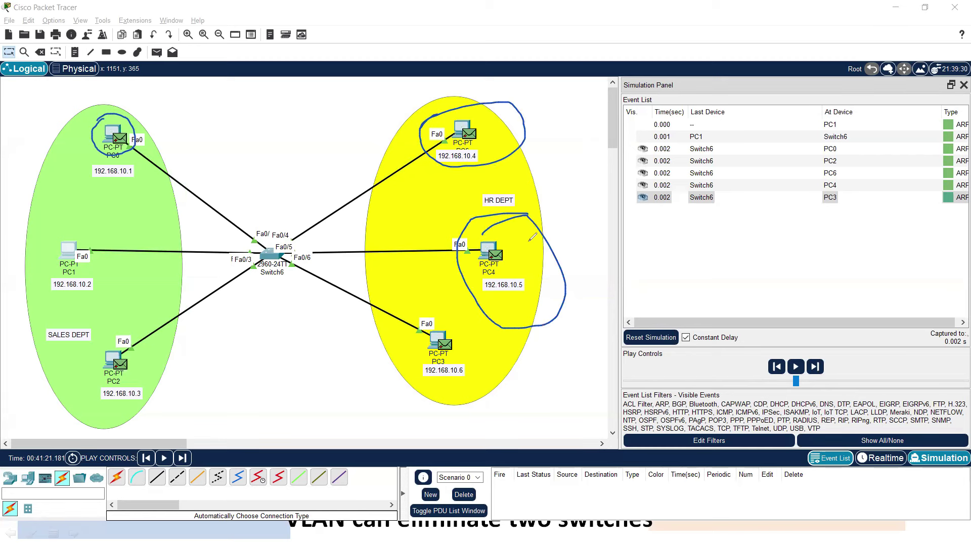
{"action": "mouse_move", "coordinate": [438, 314]}
{"action": "left_mouse_down"}
{"action": "mouse_move", "coordinate": [422, 381]}
{"action": "mouse_move", "coordinate": [410, 326]}
{"action": "left_mouse_up"}
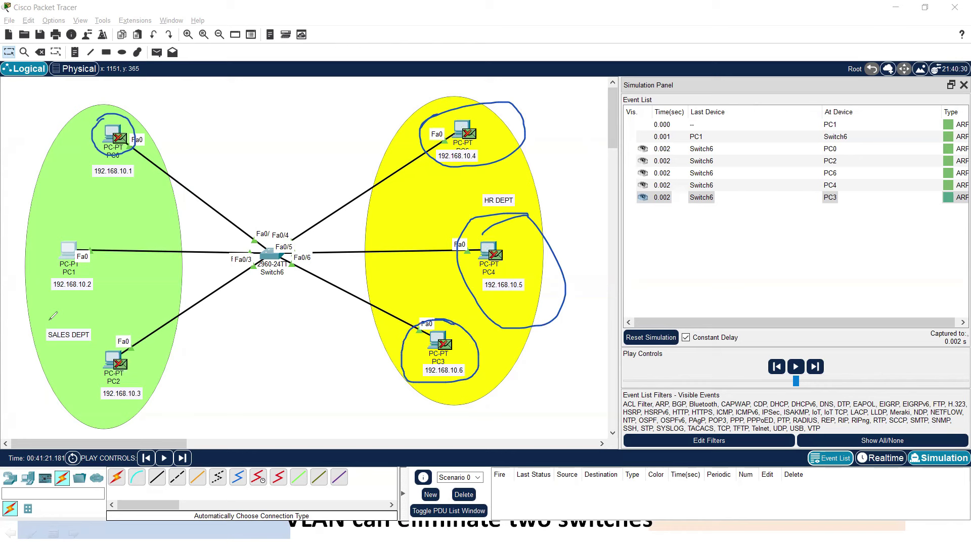
{"action": "mouse_move", "coordinate": [64, 365]}
{"action": "left_mouse_down"}
{"action": "mouse_move", "coordinate": [141, 343]}
{"action": "mouse_move", "coordinate": [170, 397]}
{"action": "mouse_move", "coordinate": [74, 384]}
{"action": "mouse_move", "coordinate": [85, 360]}
{"action": "left_mouse_up"}
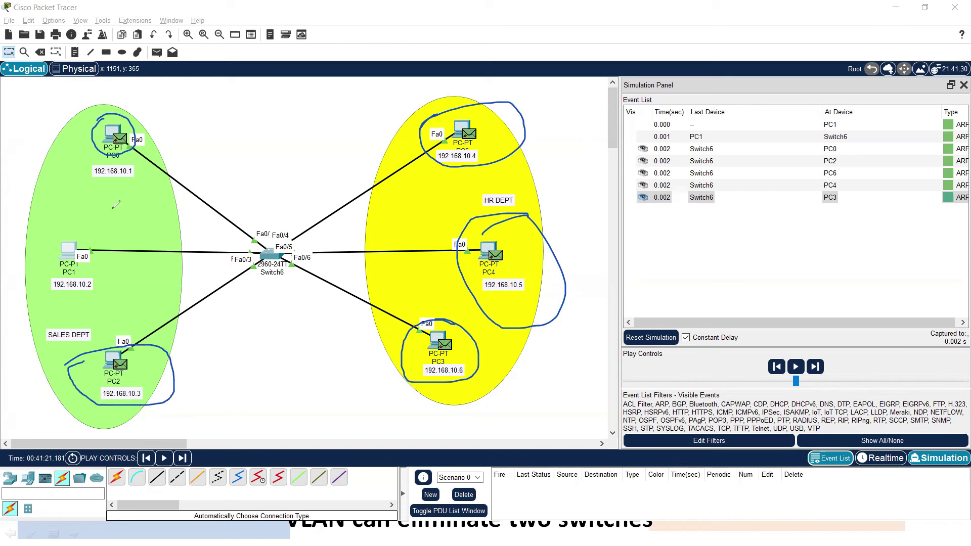
{"action": "mouse_move", "coordinate": [79, 246]}
{"action": "left_mouse_down"}
{"action": "mouse_move", "coordinate": [167, 199]}
{"action": "mouse_move", "coordinate": [342, 139]}
{"action": "mouse_move", "coordinate": [344, 161]}
{"action": "left_mouse_up"}
{"action": "mouse_move", "coordinate": [100, 258]}
{"action": "left_mouse_down"}
{"action": "mouse_move", "coordinate": [216, 330]}
{"action": "mouse_move", "coordinate": [324, 331]}
{"action": "left_mouse_up"}
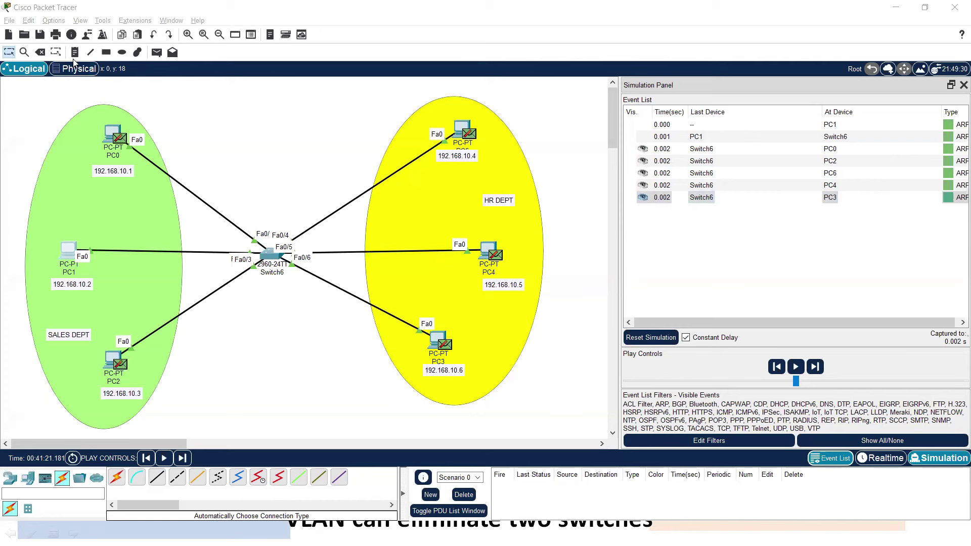
- Delete the central 2960 switch, Switch6, between the two departments while keeping PC1
{"action": "key", "text": "Delete"}
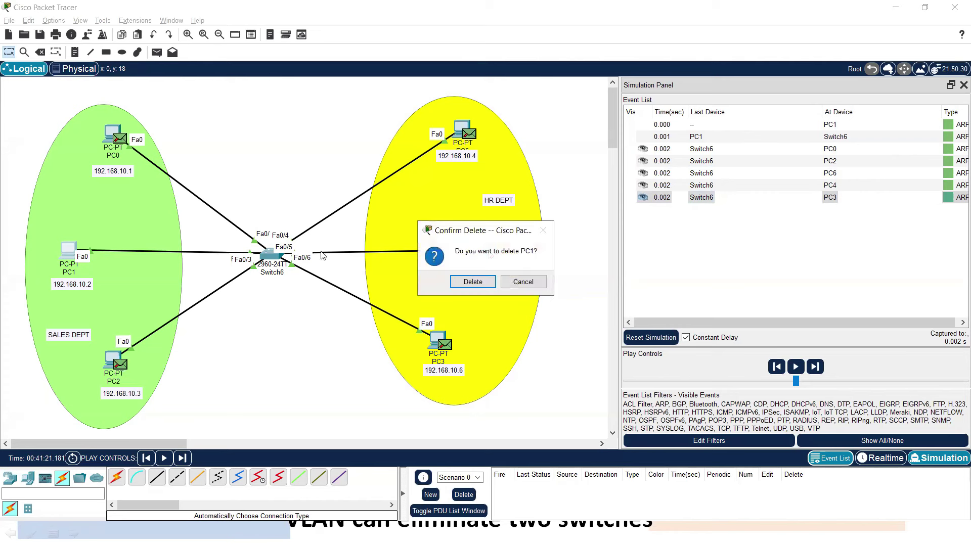
{"action": "left_click", "coordinate": [521, 282]}
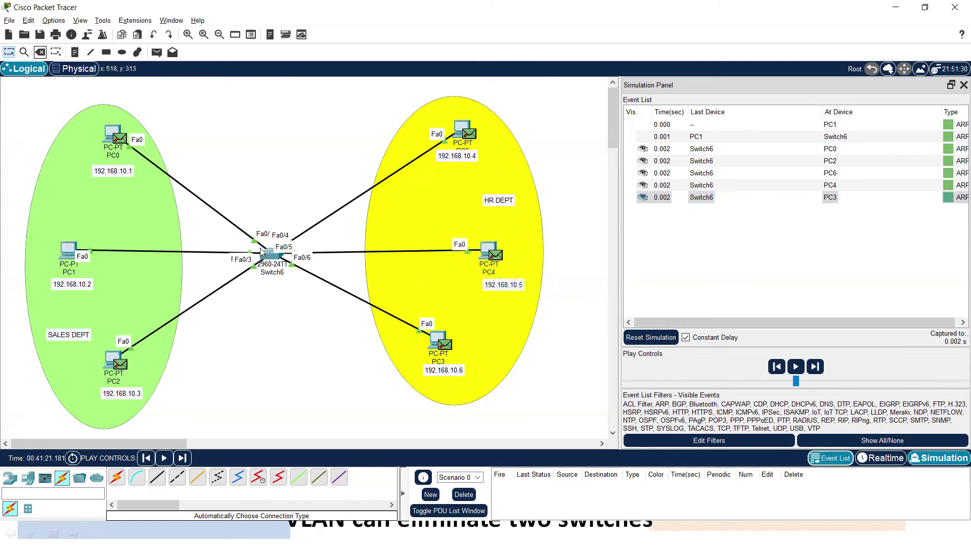
{"action": "left_click", "coordinate": [40, 52]}
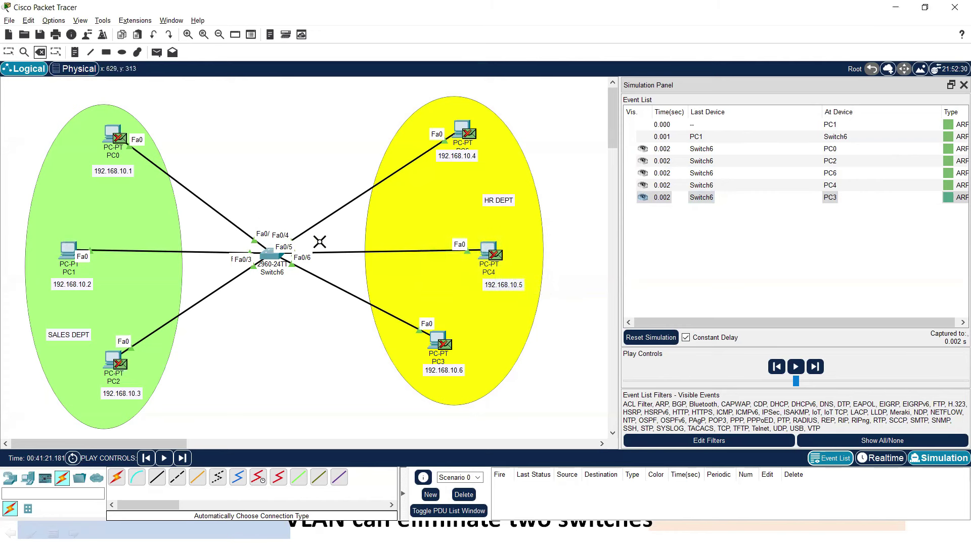
{"action": "left_click", "coordinate": [269, 253]}
{"action": "left_click", "coordinate": [459, 281]}
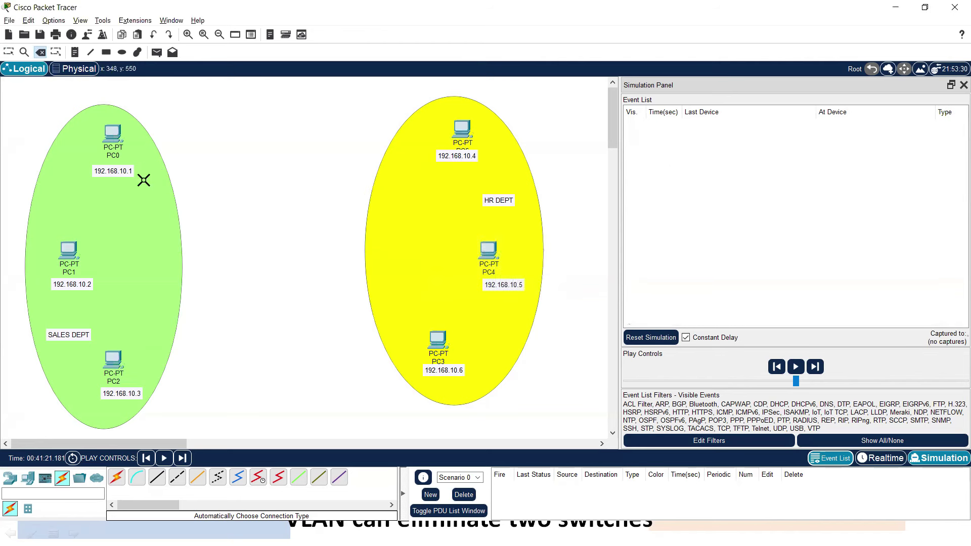
{"action": "key", "text": "Escape"}
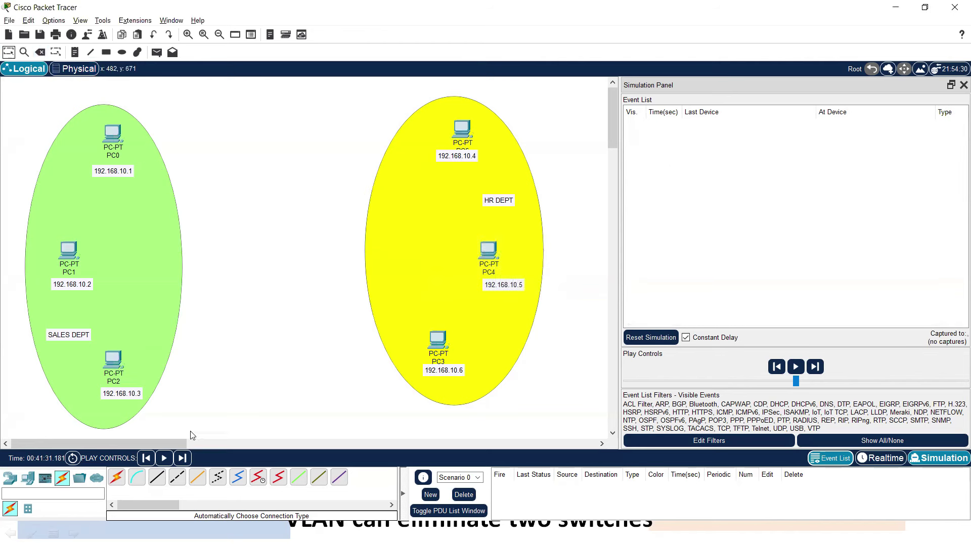
- Place three 2960 switches in a row from the Sales department's edge to the HR department's edge
{"action": "left_click", "coordinate": [10, 477]}
{"action": "left_click", "coordinate": [28, 507]}
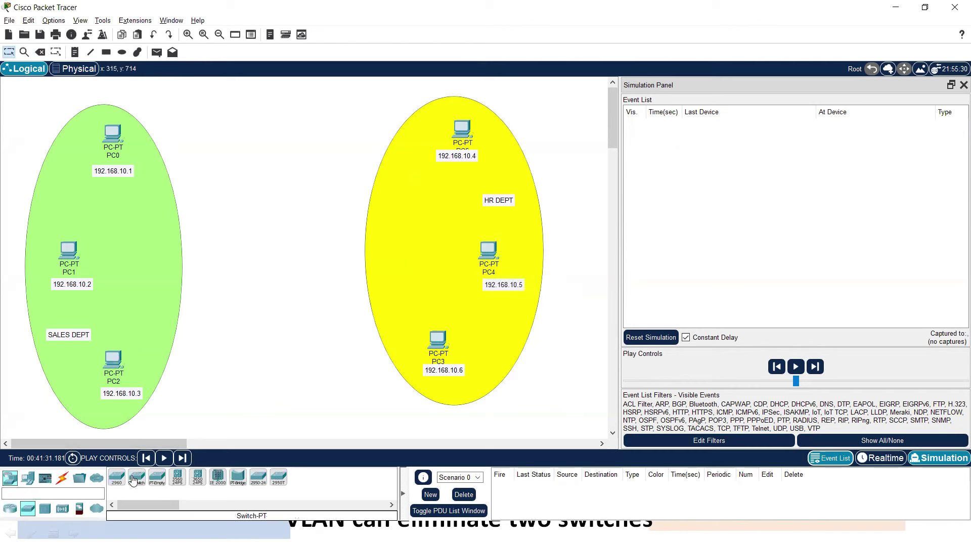
{"action": "left_click", "coordinate": [117, 477]}
{"action": "left_click", "coordinate": [170, 262]}
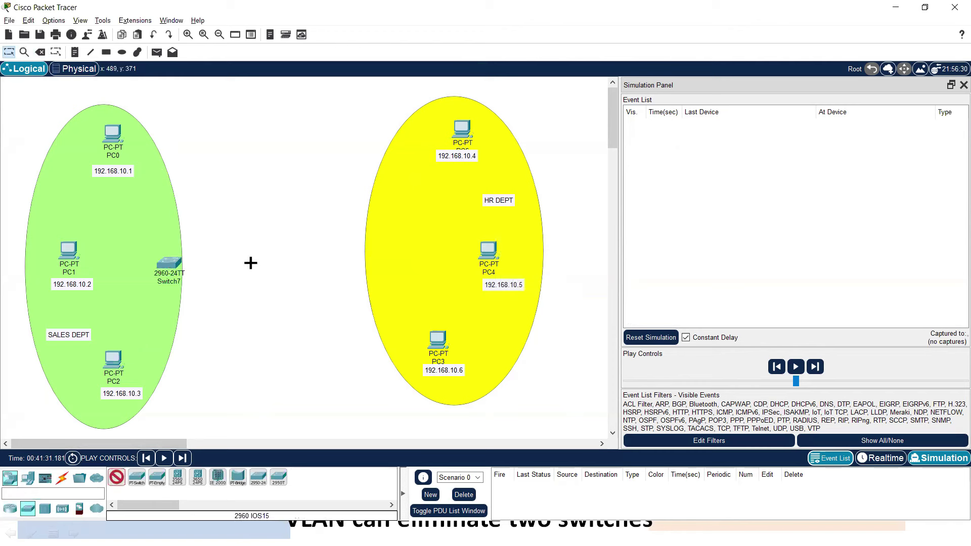
{"action": "left_click", "coordinate": [252, 262]}
{"action": "left_click", "coordinate": [349, 257]}
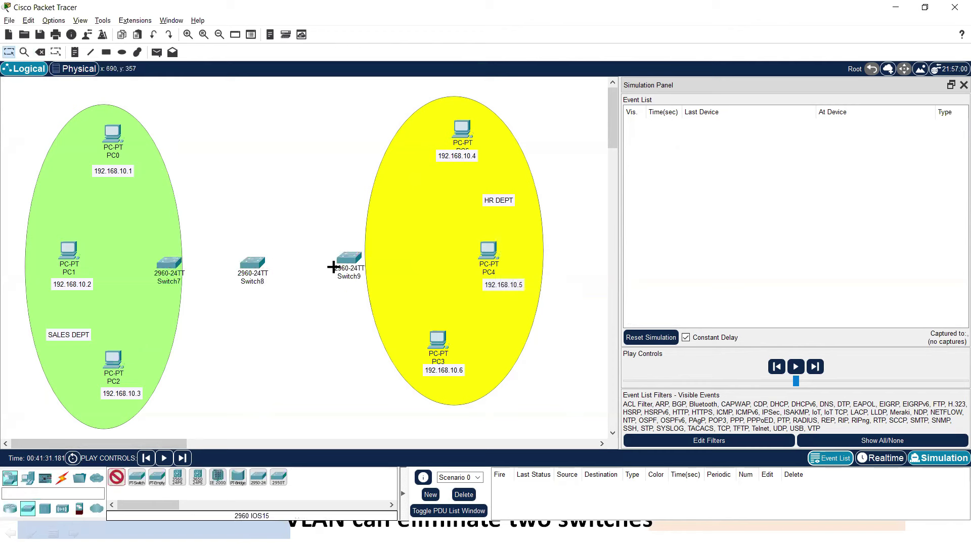
- Connect PC0, PC1 and PC2 in the Sales department to Switch7 using the automatic connection type
{"action": "left_click", "coordinate": [62, 477]}
{"action": "left_click", "coordinate": [116, 477]}
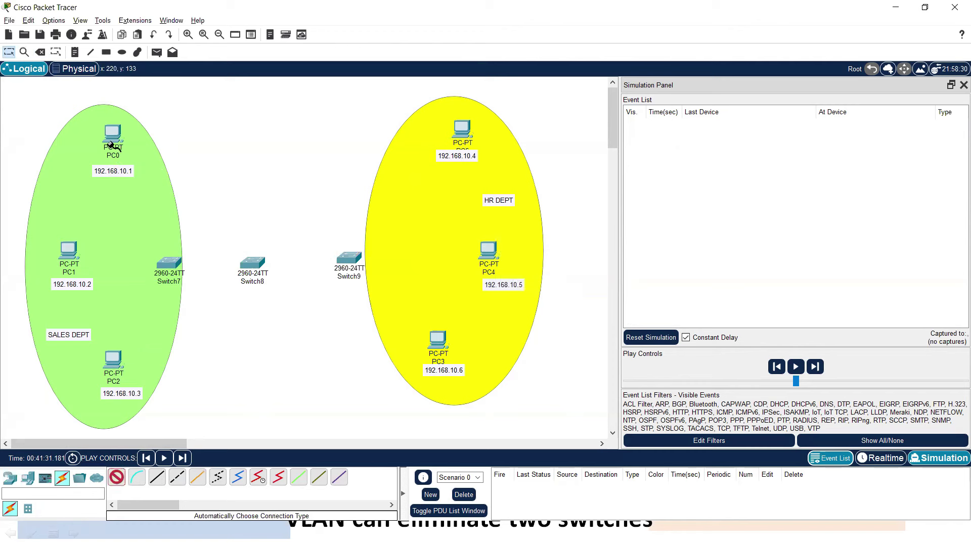
{"action": "left_click", "coordinate": [108, 134]}
{"action": "left_click", "coordinate": [169, 262]}
{"action": "left_click", "coordinate": [169, 263]}
{"action": "left_click", "coordinate": [68, 249]}
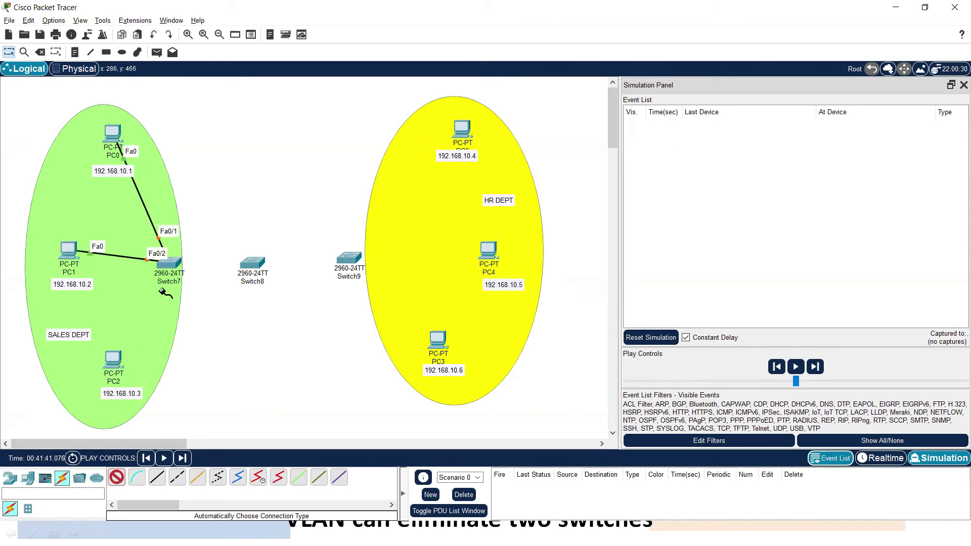
{"action": "left_click", "coordinate": [168, 263]}
- Chain the three switches by linking Switch7 to Switch8 and Switch8 to Switch9
{"action": "left_click", "coordinate": [169, 263]}
{"action": "left_click", "coordinate": [252, 262]}
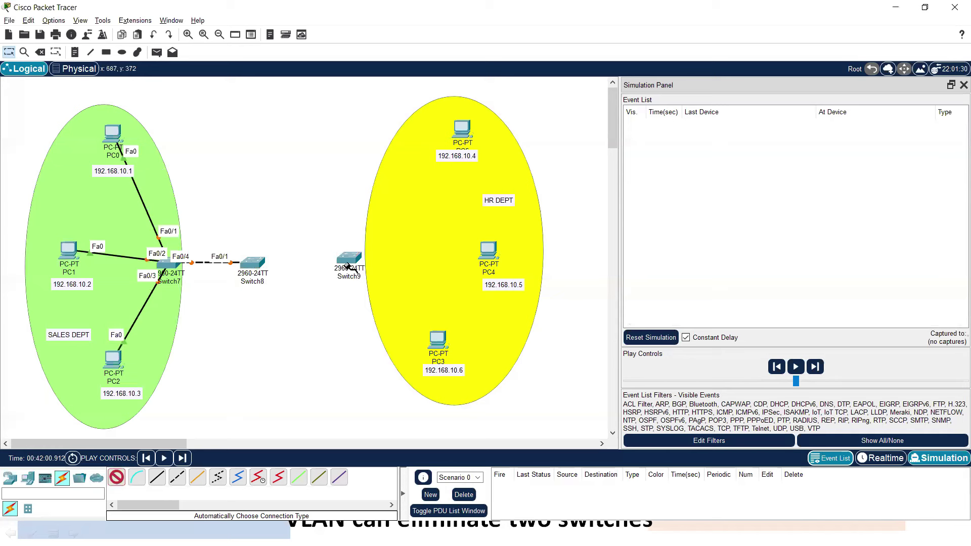
{"action": "left_click", "coordinate": [348, 261]}
- Connect Switch9 to the HR PCs 192.168.10.4, 192.168.10.5 and 192.168.10.6, and leave cabling mode
{"action": "left_click", "coordinate": [348, 260]}
{"action": "left_click", "coordinate": [461, 129]}
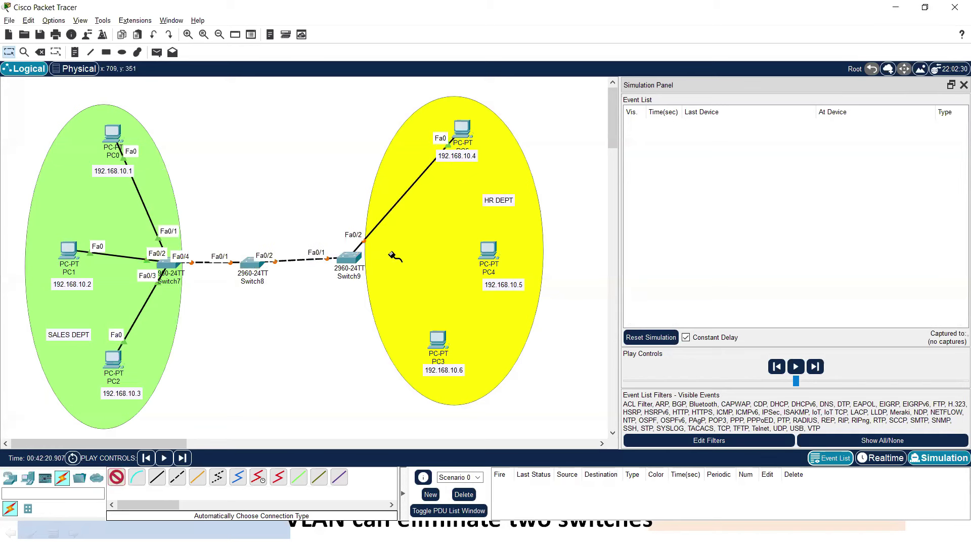
{"action": "left_click", "coordinate": [484, 257]}
{"action": "left_click", "coordinate": [354, 257]}
{"action": "left_click", "coordinate": [354, 257]}
{"action": "left_click", "coordinate": [426, 342]}
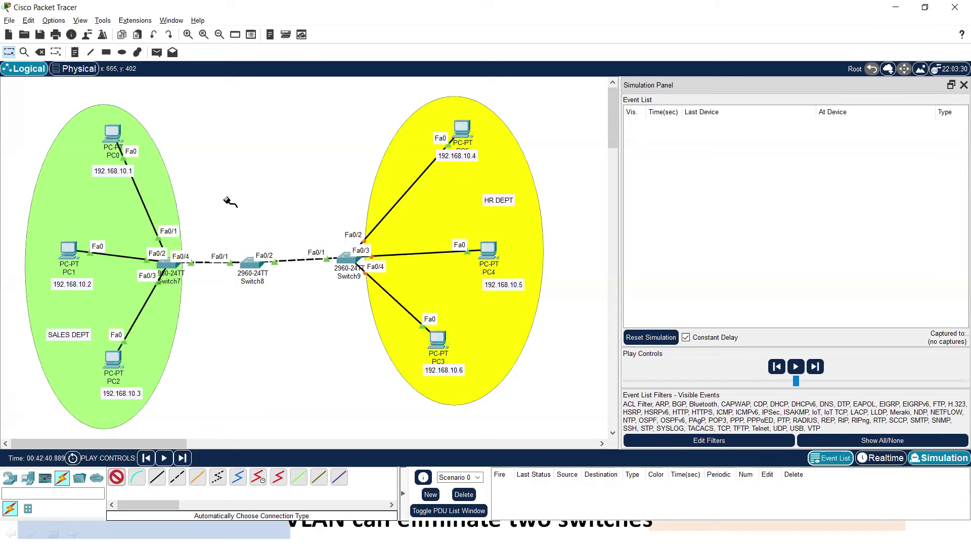
{"action": "left_click", "coordinate": [9, 52]}
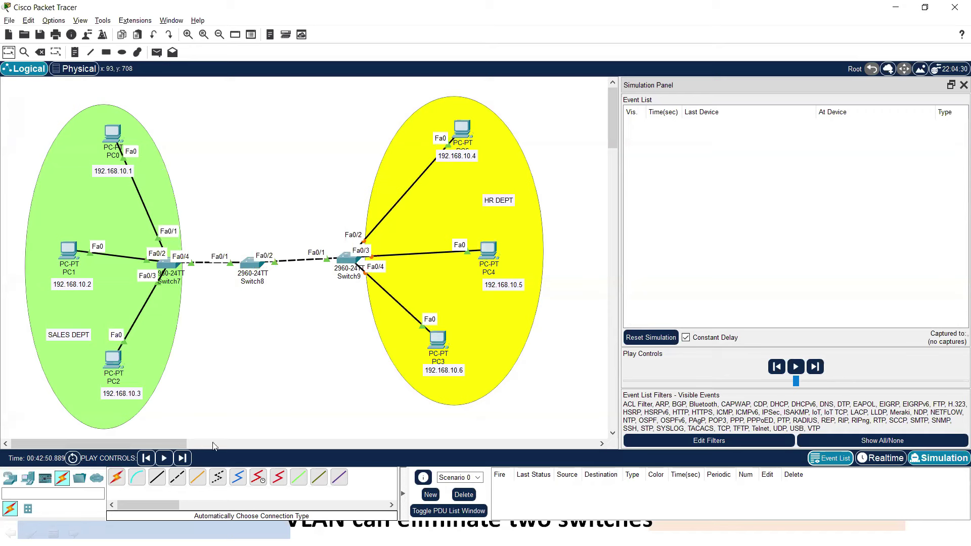
- Fast-forward the network in Realtime mode so the links come up, and return to Simulation mode
{"action": "left_click", "coordinate": [882, 458]}
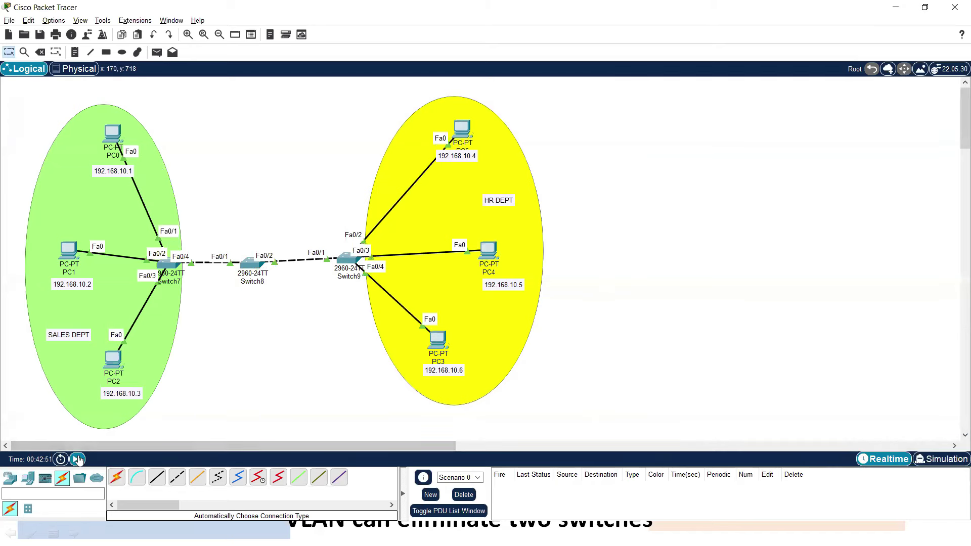
{"action": "left_click", "coordinate": [939, 458]}
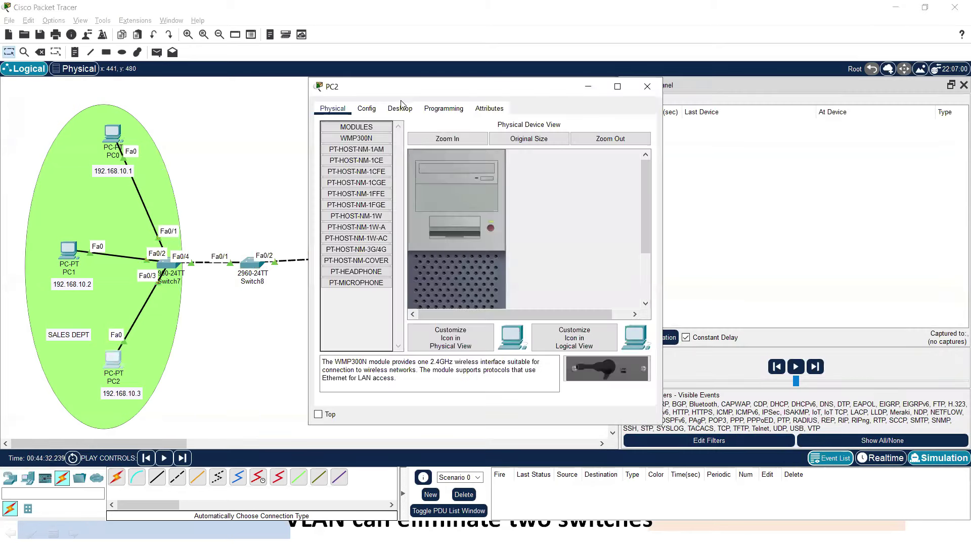
- Set PC2's static IPv4 address to 192.168.10.3 with subnet mask 255.255.255.0 and close its configuration window
{"action": "left_click", "coordinate": [400, 108]}
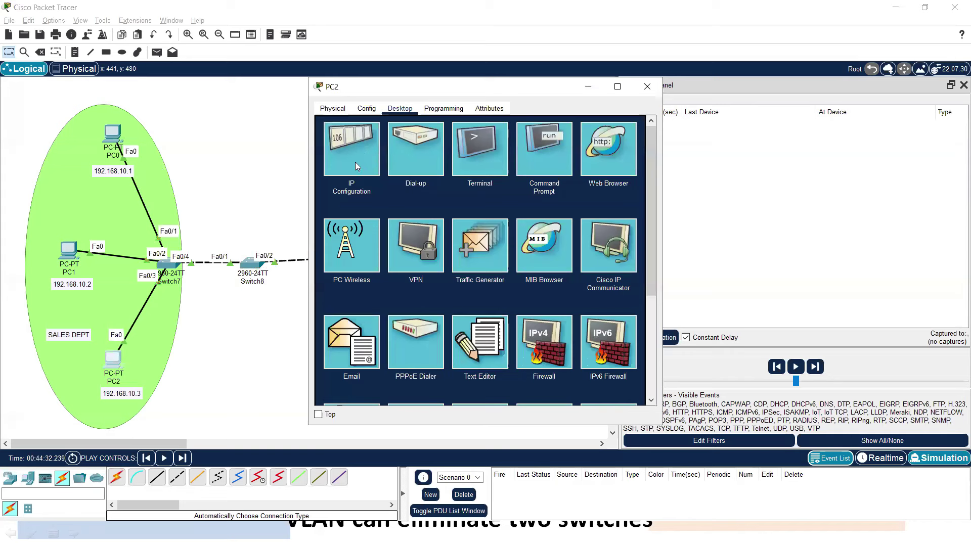
{"action": "left_click", "coordinate": [355, 165]}
{"action": "type", "text": "192.168.10.3"}
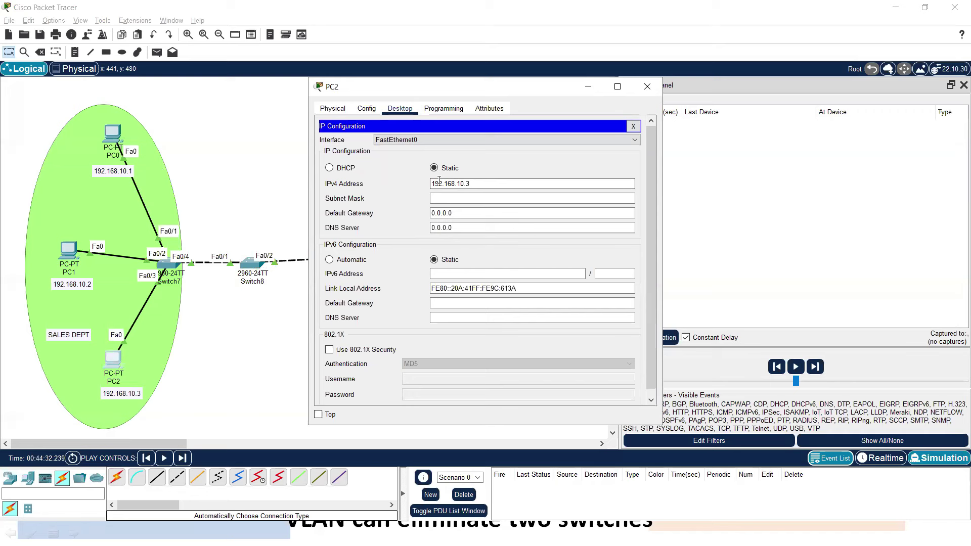
{"action": "key", "text": "Return"}
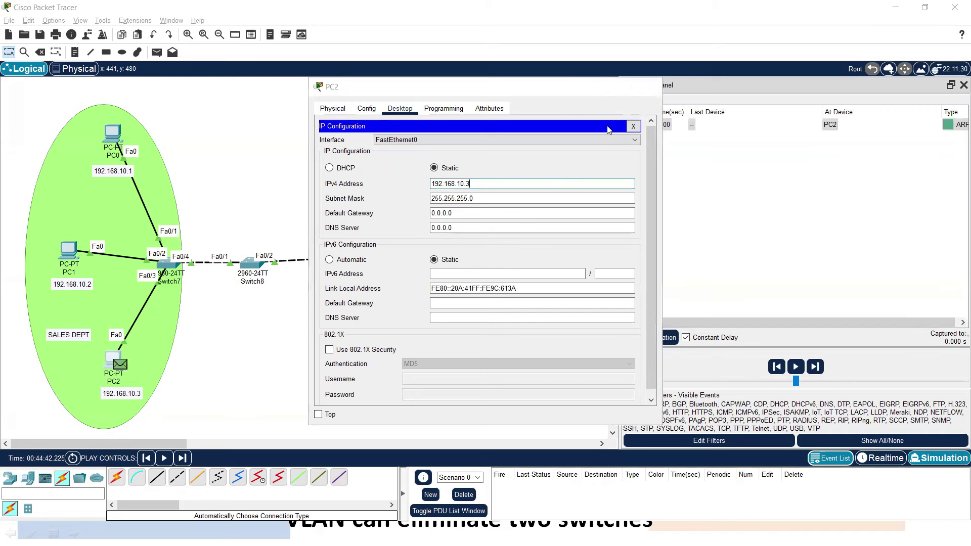
{"action": "left_click", "coordinate": [651, 86]}
- Advance the simulation four events to carry PC2's ARP broadcast through Switch7, Switch8 and Switch9 to the HR PCs
{"action": "left_click", "coordinate": [815, 366]}
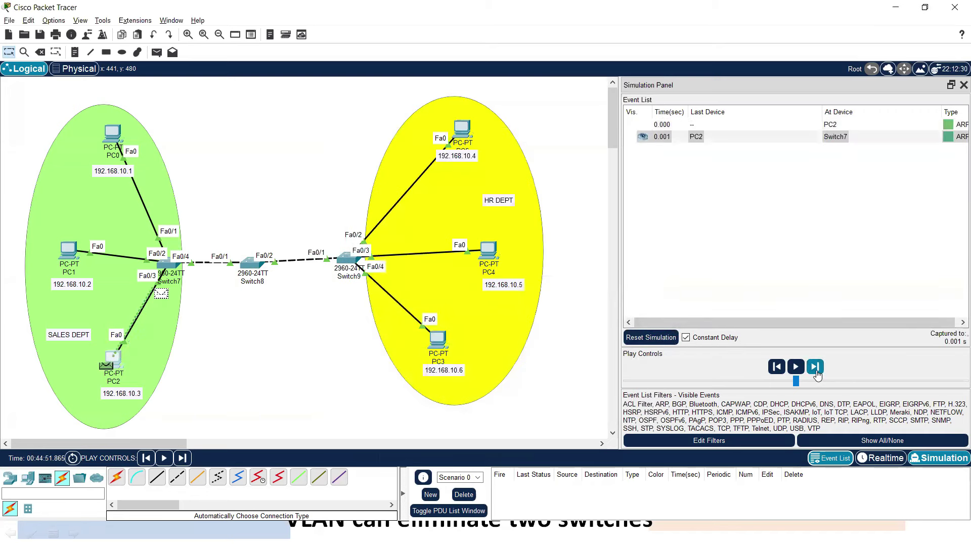
{"action": "left_click", "coordinate": [815, 371]}
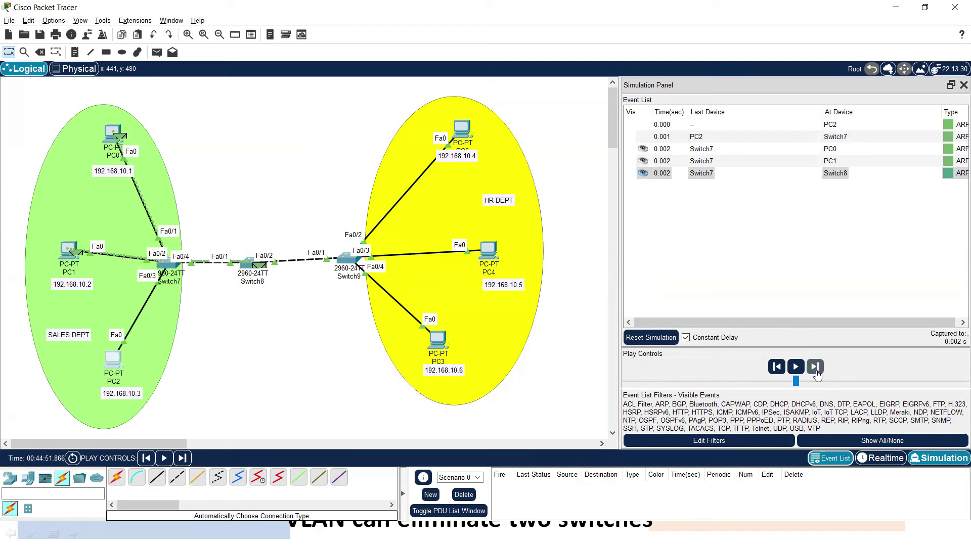
{"action": "left_click", "coordinate": [815, 370]}
{"action": "left_click", "coordinate": [815, 371]}
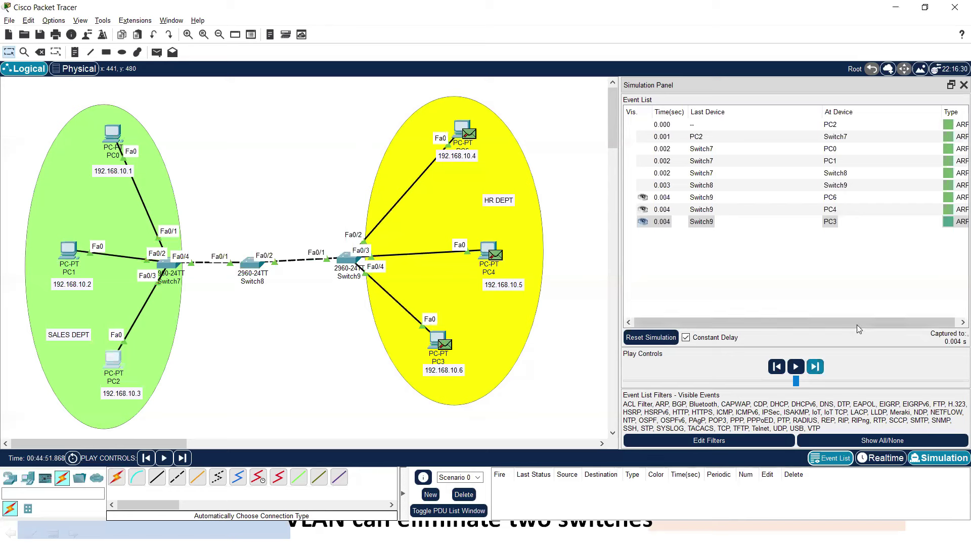
- Cross out the three-switch topology with two long diagonal lines drawn across both departments
{"action": "left_click", "coordinate": [91, 52]}
{"action": "left_click_drag", "start_coordinate": [88, 94], "coordinate": [560, 436]}
{"action": "left_click_drag", "start_coordinate": [370, 134], "coordinate": [2, 437]}
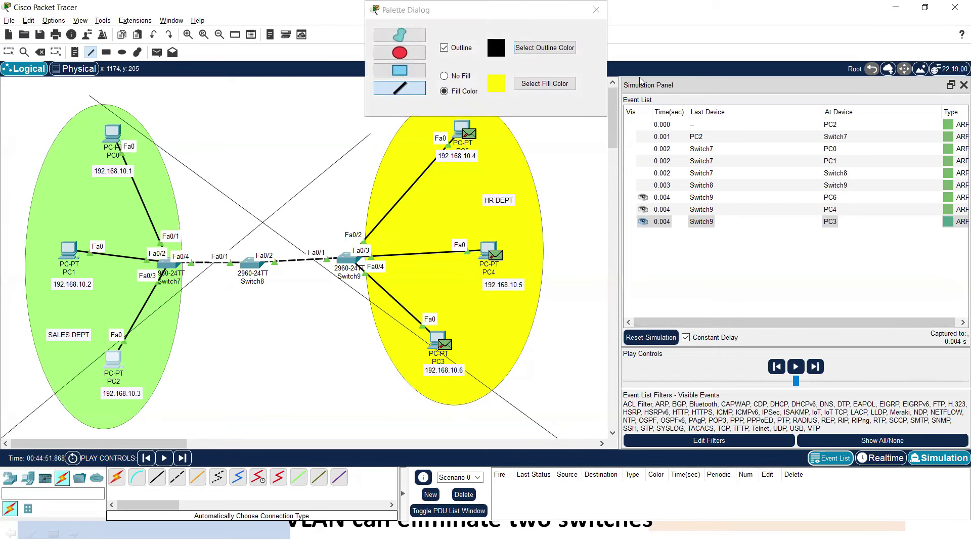
- Delete the three switches between the departments together with their cables and the two crossing diagonal lines
{"action": "left_click", "coordinate": [596, 9]}
{"action": "left_click", "coordinate": [9, 52]}
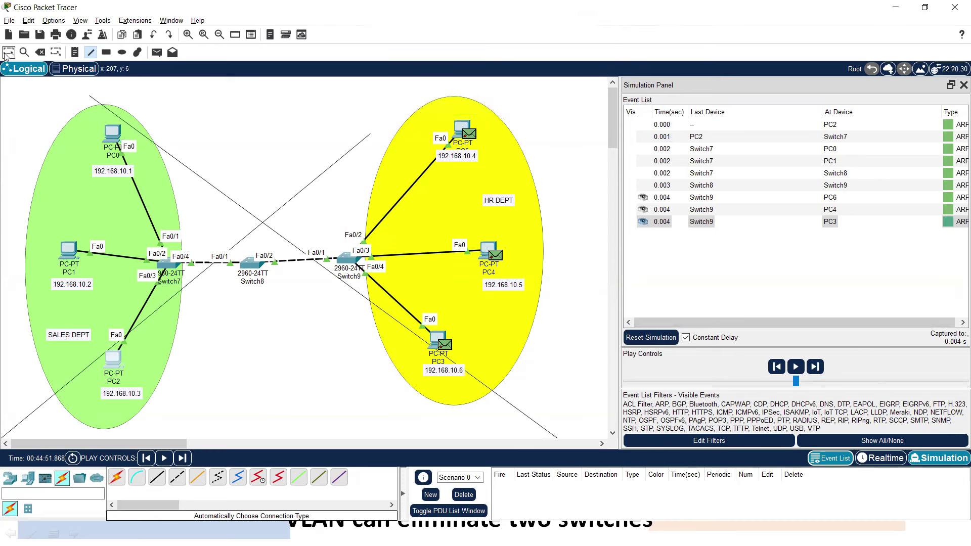
{"action": "mouse_move", "coordinate": [182, 140]}
{"action": "left_mouse_down"}
{"action": "mouse_move", "coordinate": [321, 318]}
{"action": "mouse_move", "coordinate": [354, 332]}
{"action": "left_mouse_up"}
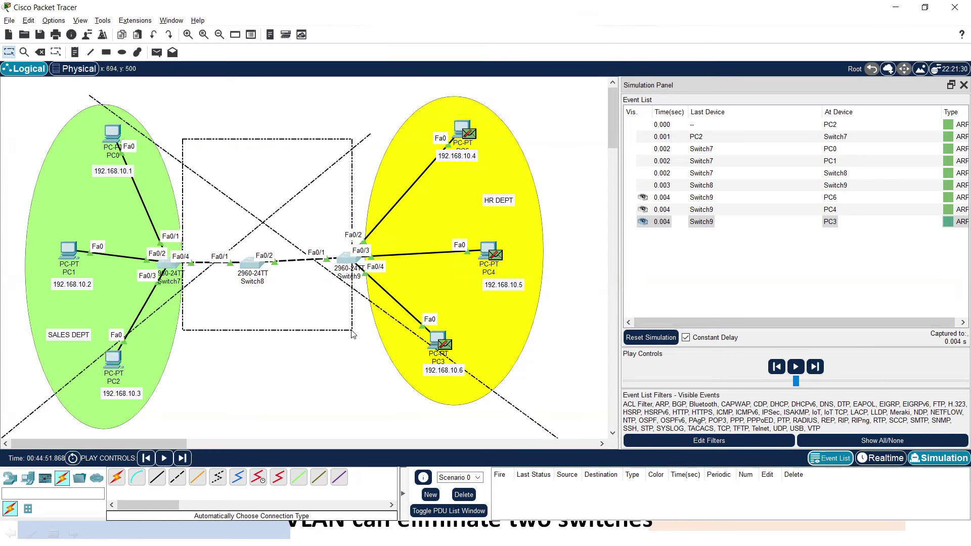
{"action": "key", "text": "Delete"}
{"action": "key", "text": "Return"}
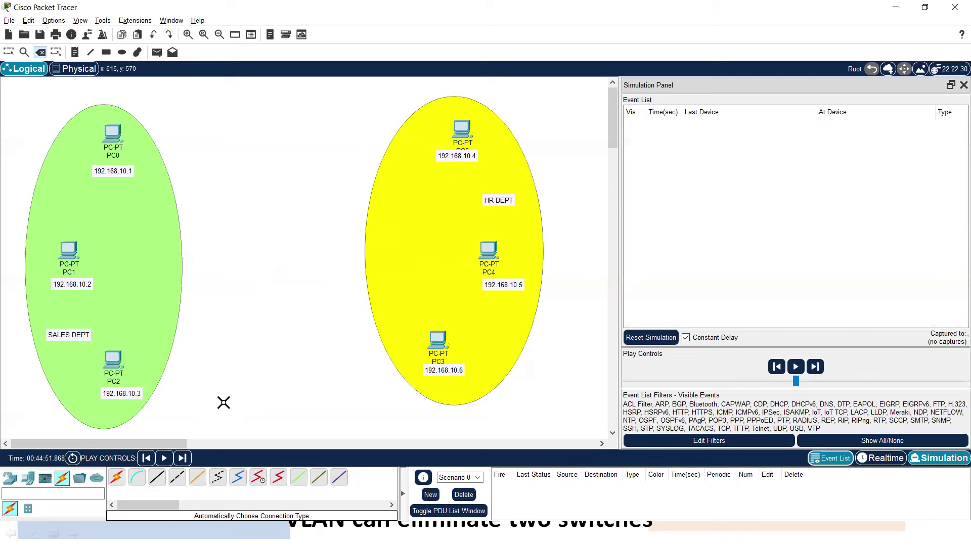
- Place a single 2960 switch midway between the Sales and HR departments
{"action": "left_click", "coordinate": [8, 481]}
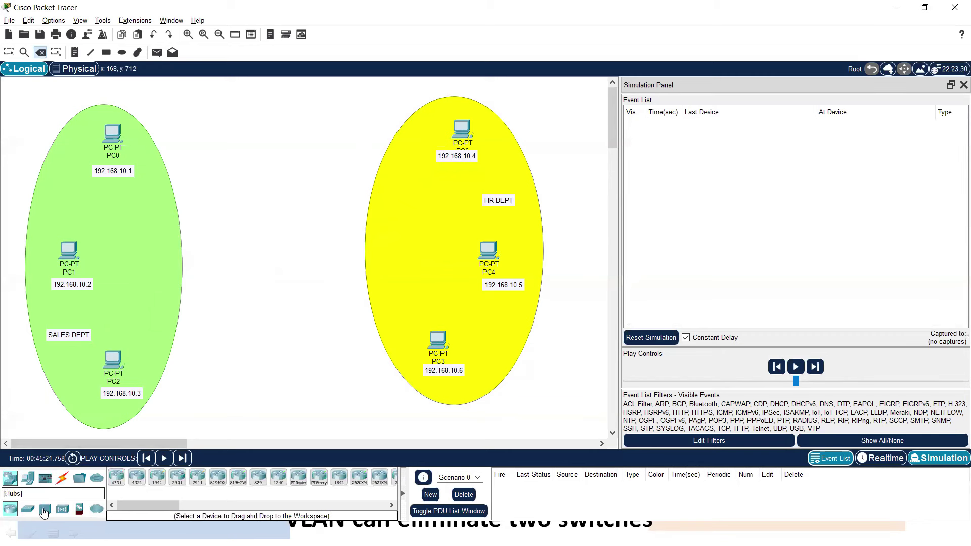
{"action": "left_click", "coordinate": [28, 508]}
{"action": "left_click", "coordinate": [115, 478]}
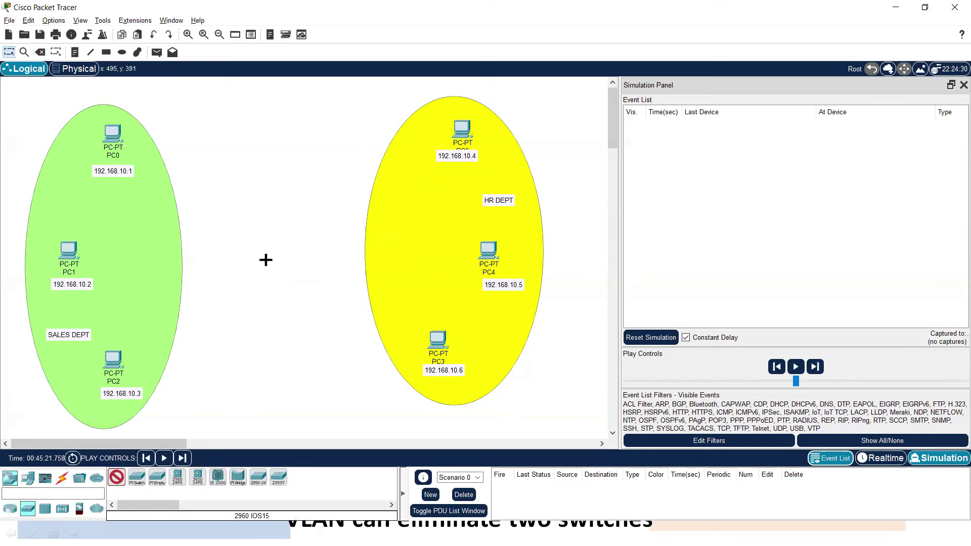
{"action": "left_click", "coordinate": [281, 246]}
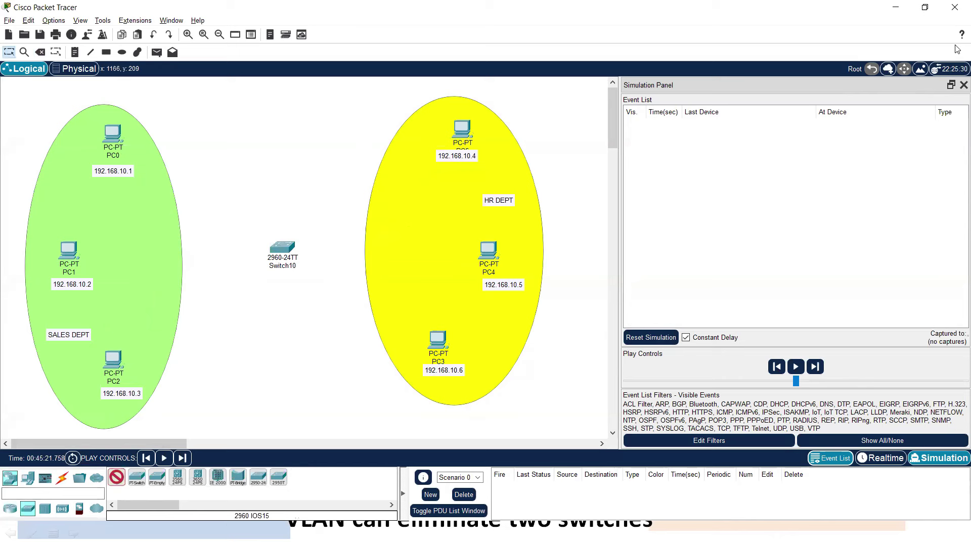
- Cable the Sales PCs PC0, PC1 and PC2 to Switch10's ports Fa0/1 to Fa0/3 with automatically chosen connections
{"action": "left_click", "coordinate": [62, 478]}
{"action": "left_click", "coordinate": [116, 478]}
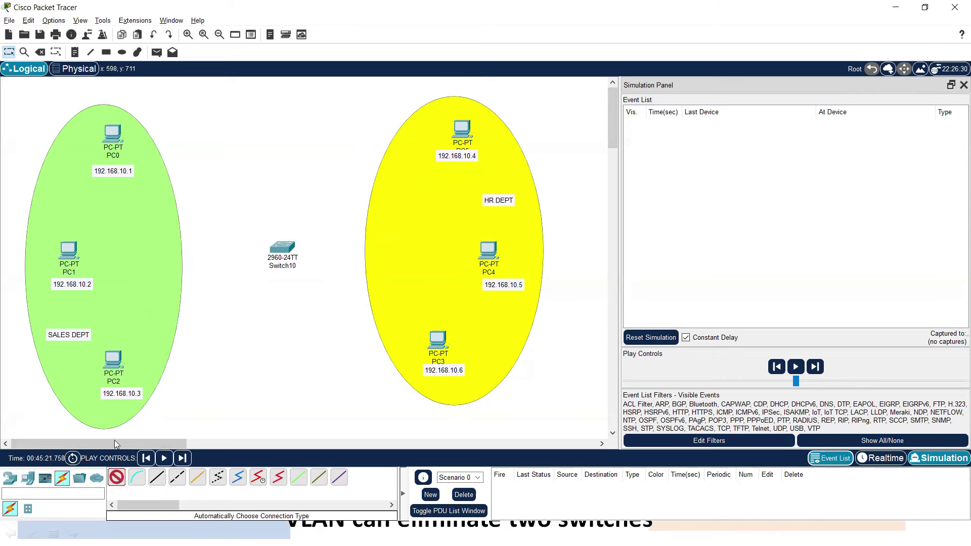
{"action": "left_click", "coordinate": [118, 147]}
{"action": "left_click", "coordinate": [283, 247]}
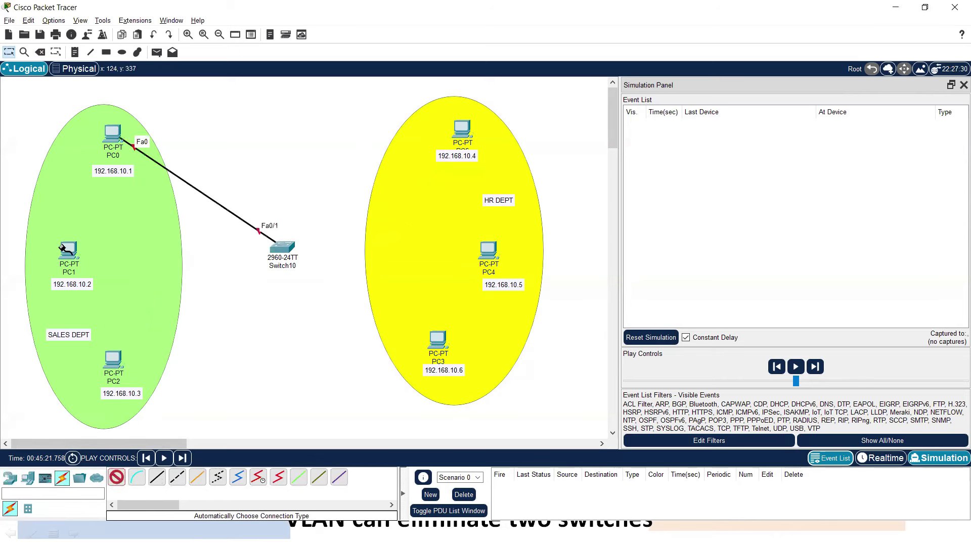
{"action": "left_click", "coordinate": [281, 248]}
{"action": "left_click", "coordinate": [68, 250]}
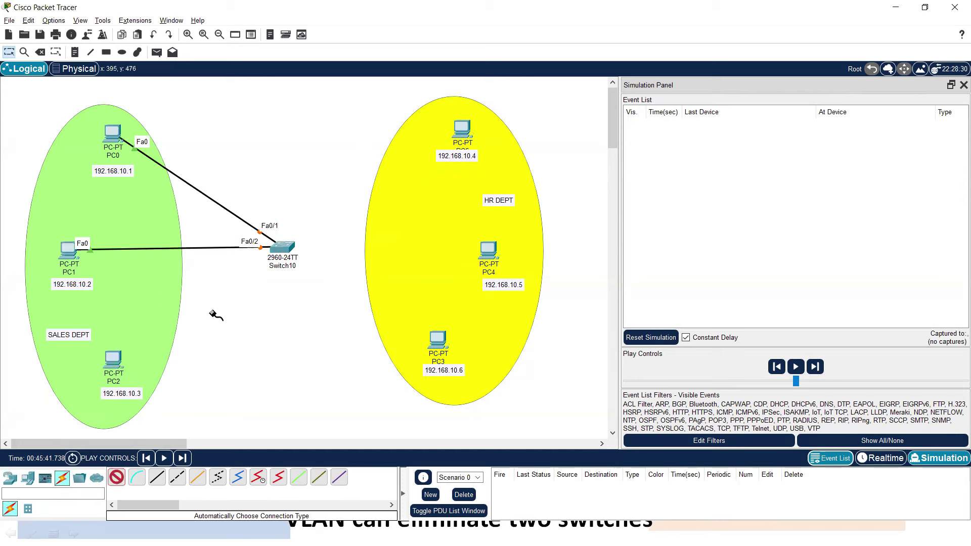
{"action": "left_click", "coordinate": [283, 248]}
- Cable the three HR PCs to Switch10's ports Fa0/4, Fa0/5 and Fa0/6 with automatically chosen connections
{"action": "left_click", "coordinate": [285, 247]}
{"action": "left_click", "coordinate": [461, 131]}
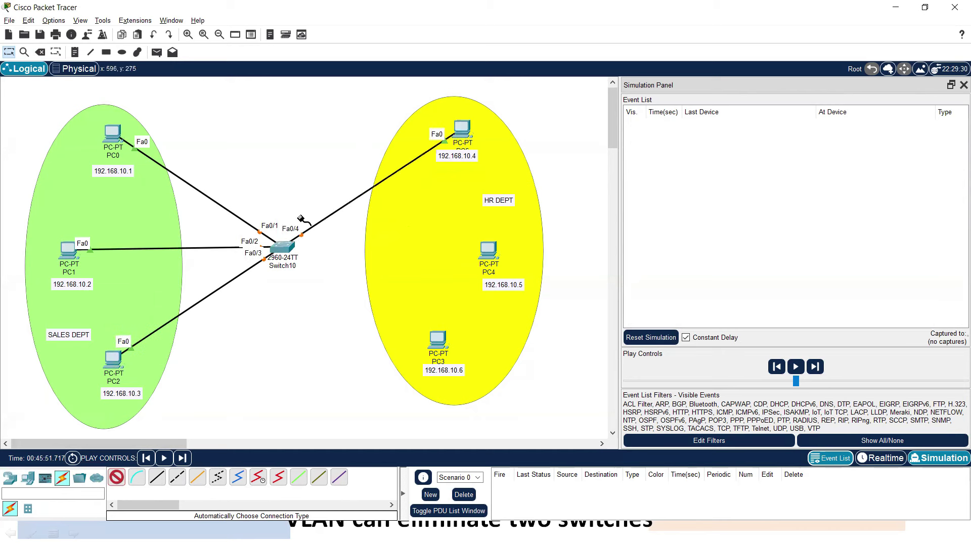
{"action": "left_click", "coordinate": [486, 250]}
{"action": "left_click", "coordinate": [292, 249]}
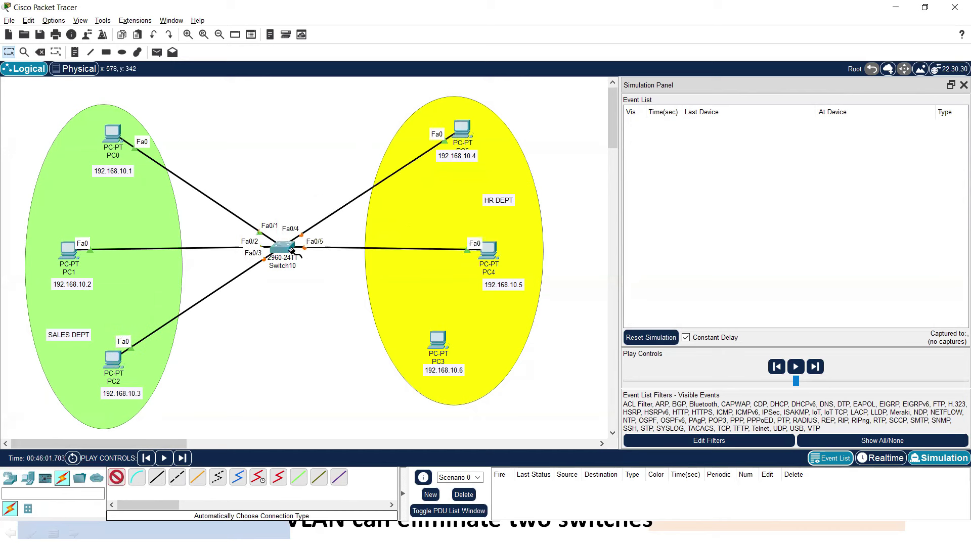
{"action": "left_click", "coordinate": [429, 341]}
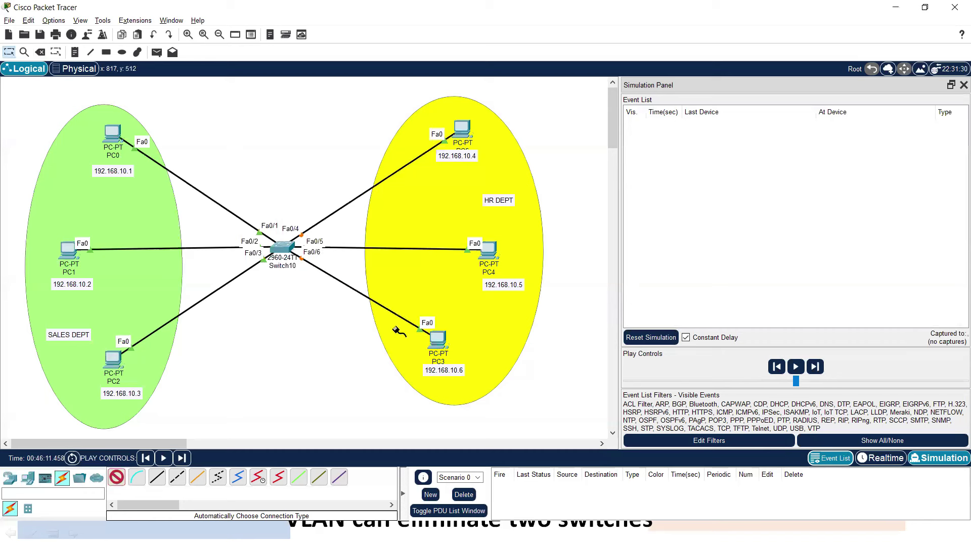
- Draw a vertical line through Switch10 to divide it between the two departments, and close the drawing palette
{"action": "left_click", "coordinate": [91, 52]}
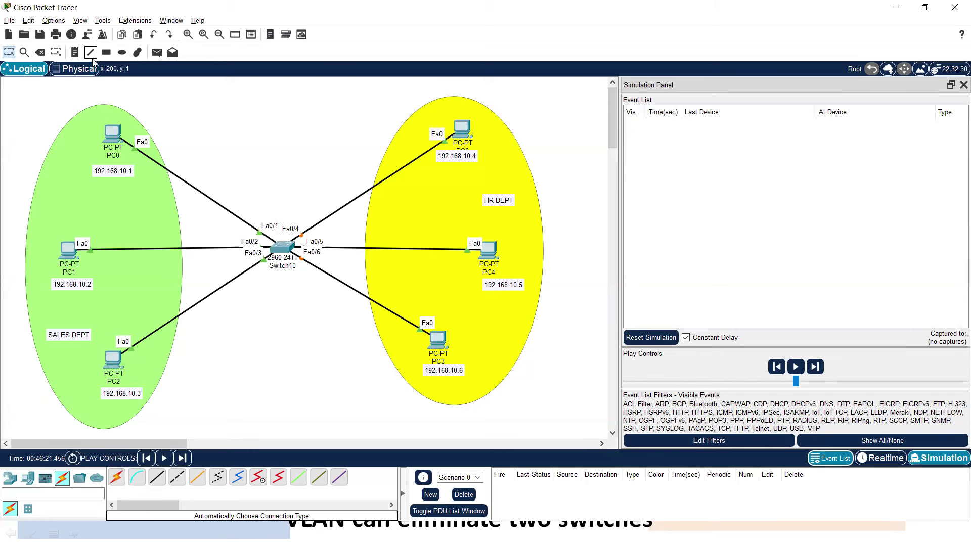
{"action": "left_click_drag", "start_coordinate": [284, 164], "coordinate": [283, 389]}
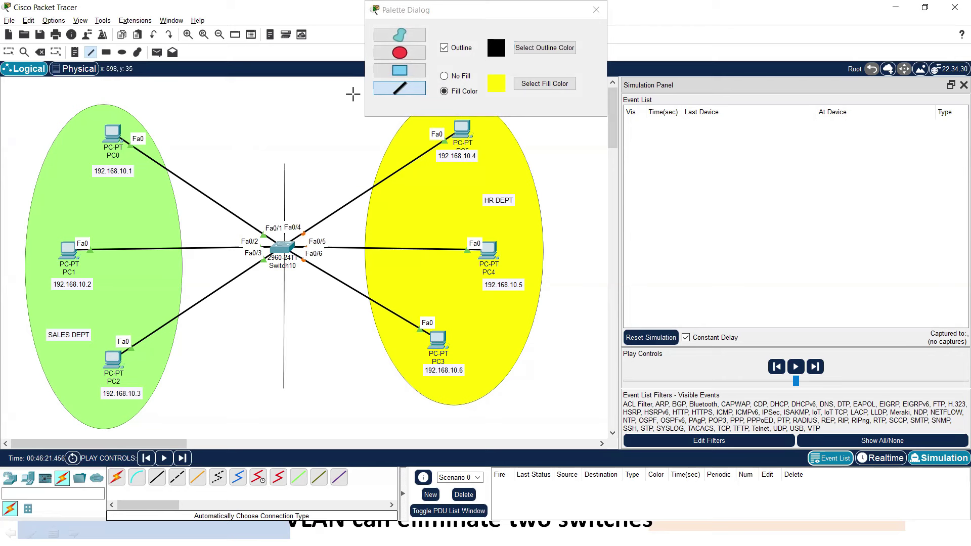
{"action": "left_click", "coordinate": [596, 10]}
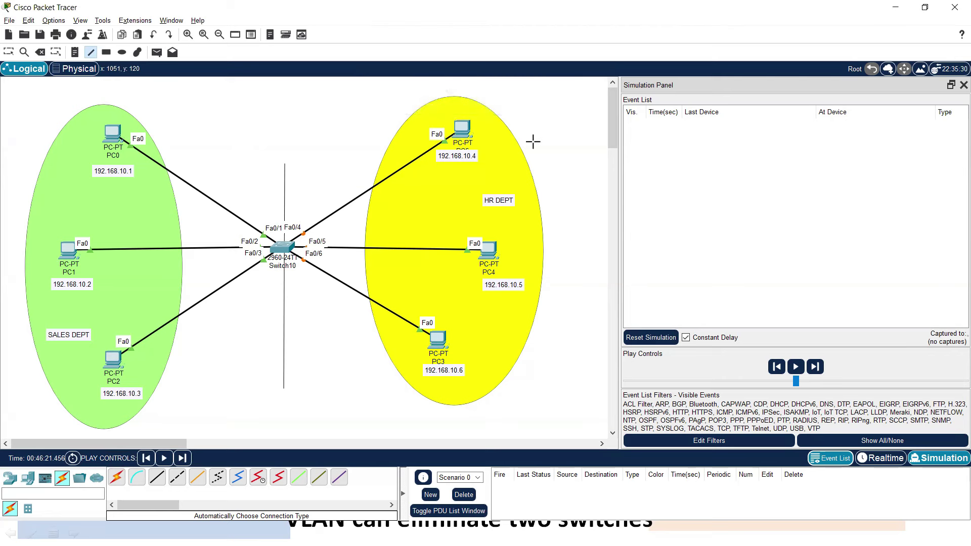
- Change to Realtime mode and fast-forward the network so Switch10's links come up
{"action": "left_click", "coordinate": [882, 458]}
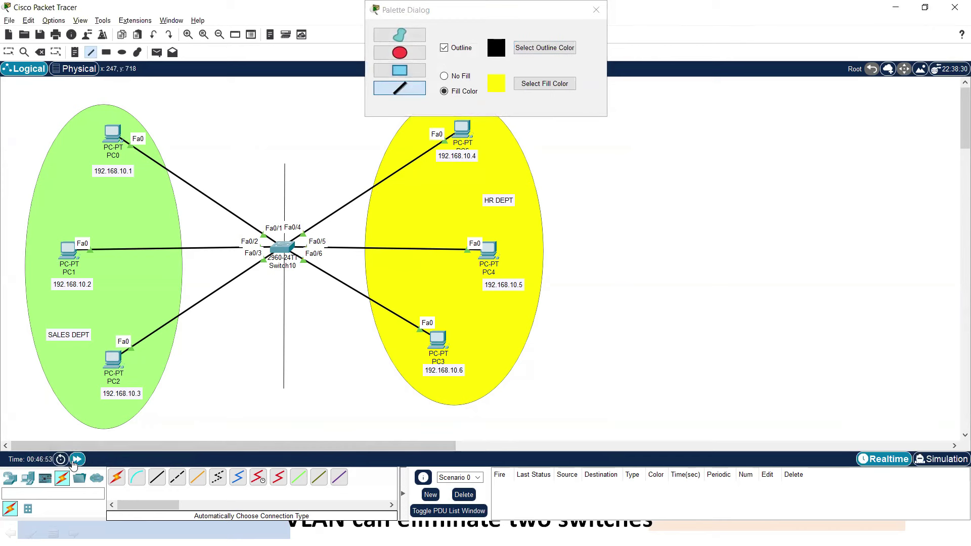
{"action": "left_click", "coordinate": [76, 459]}
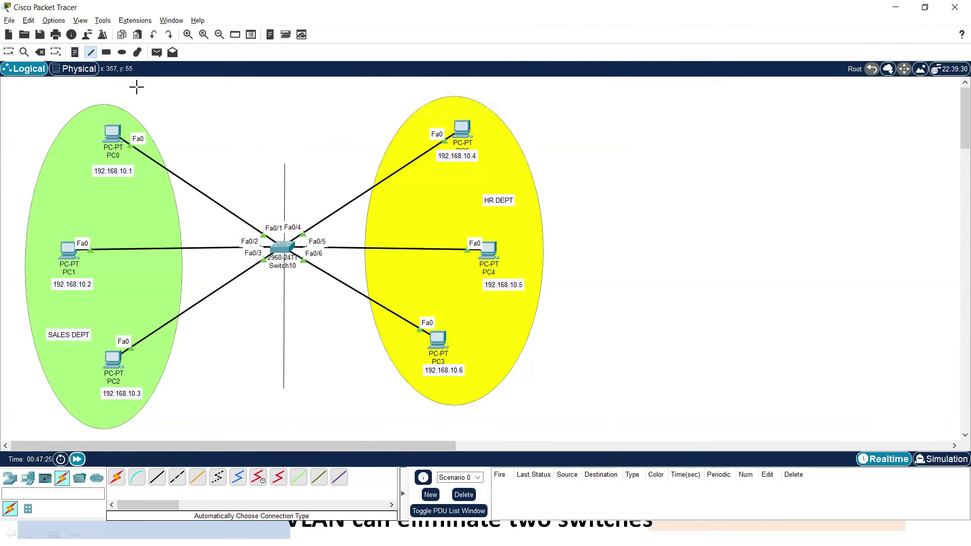
- Delete the vertical dividing line drawn through Switch10
{"action": "left_click", "coordinate": [9, 52]}
{"action": "left_click_drag", "start_coordinate": [263, 158], "coordinate": [302, 185]}
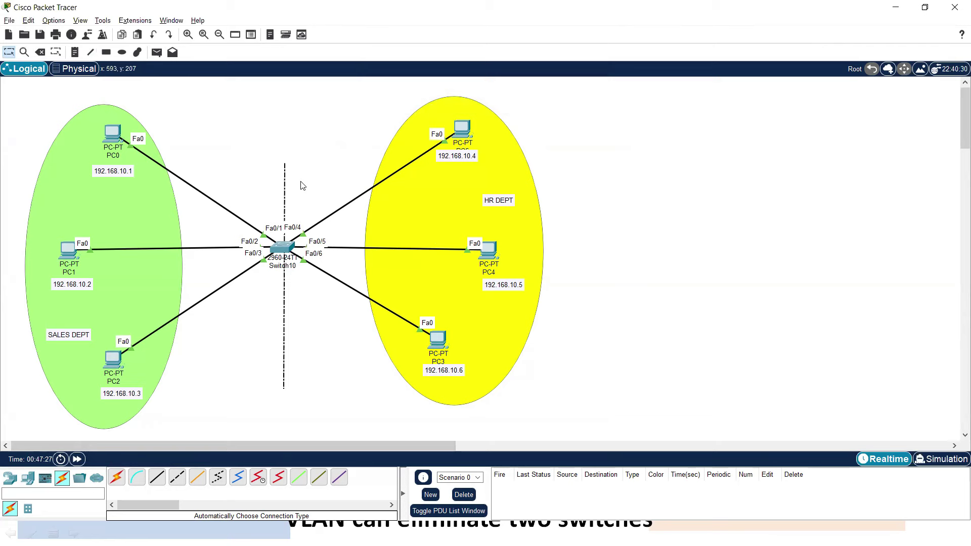
{"action": "key", "text": "Delete"}
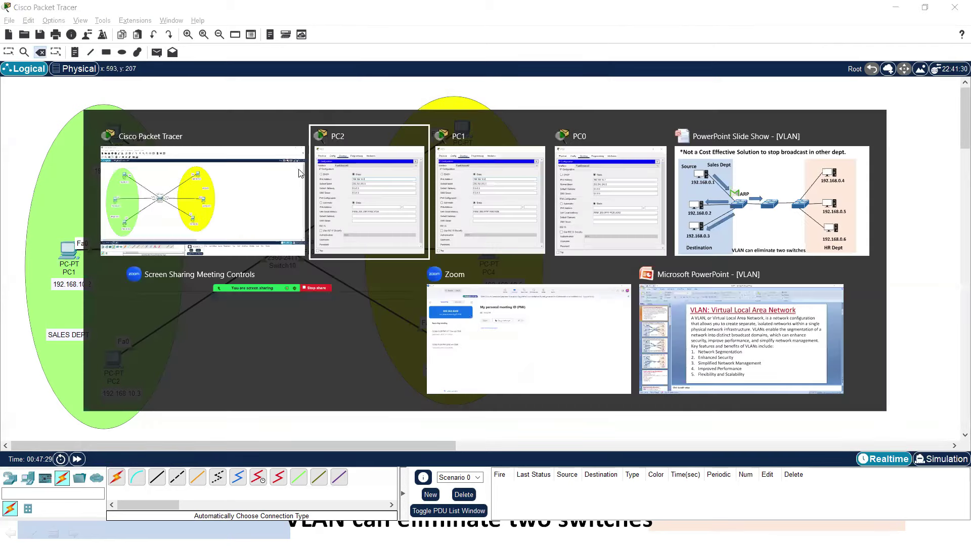
- Switch to the PowerPoint slide show and advance to the slide on virtual segmentation of switches
{"action": "key", "text": "alt+Tab"}
{"action": "key", "text": "alt+Tab"}
{"action": "key", "text": "alt+Tab"}
{"action": "key", "text": "alt+Tab"}
{"action": "left_click", "coordinate": [341, 201]}
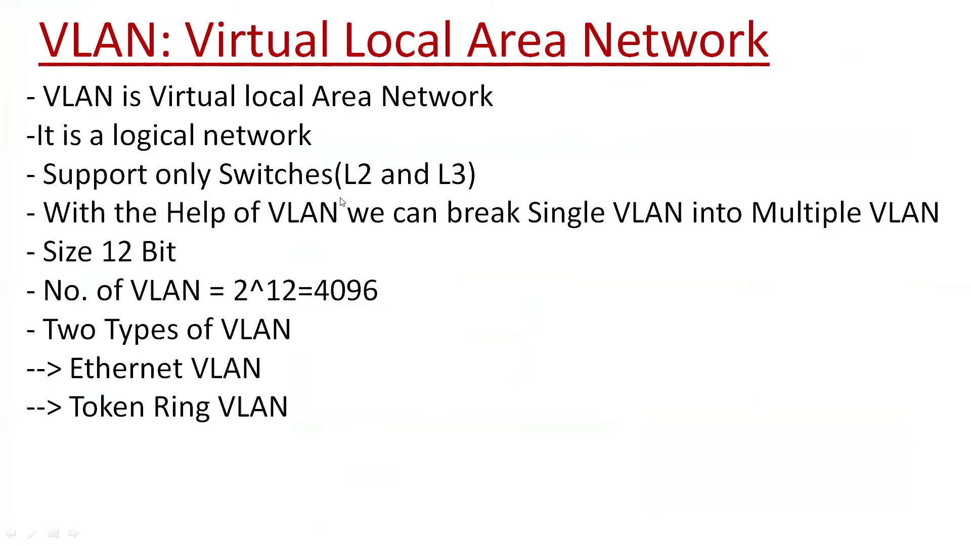
{"action": "left_click", "coordinate": [341, 201]}
{"action": "left_click", "coordinate": [340, 201]}
{"action": "left_click", "coordinate": [340, 201]}
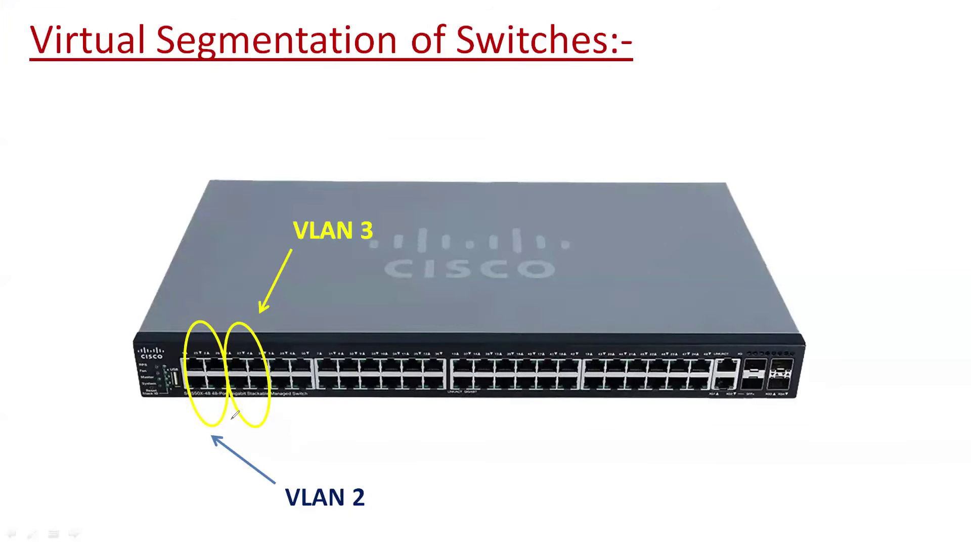
- Mark the VLAN 2 and VLAN 3 port groups and their labels on the slide with ink circles, arrows and ticks, and erase the ink
{"action": "mouse_move", "coordinate": [186, 358]}
{"action": "left_mouse_down"}
{"action": "mouse_move", "coordinate": [195, 323]}
{"action": "mouse_move", "coordinate": [222, 335]}
{"action": "mouse_move", "coordinate": [233, 391]}
{"action": "mouse_move", "coordinate": [225, 424]}
{"action": "mouse_move", "coordinate": [194, 414]}
{"action": "mouse_move", "coordinate": [181, 338]}
{"action": "left_mouse_up"}
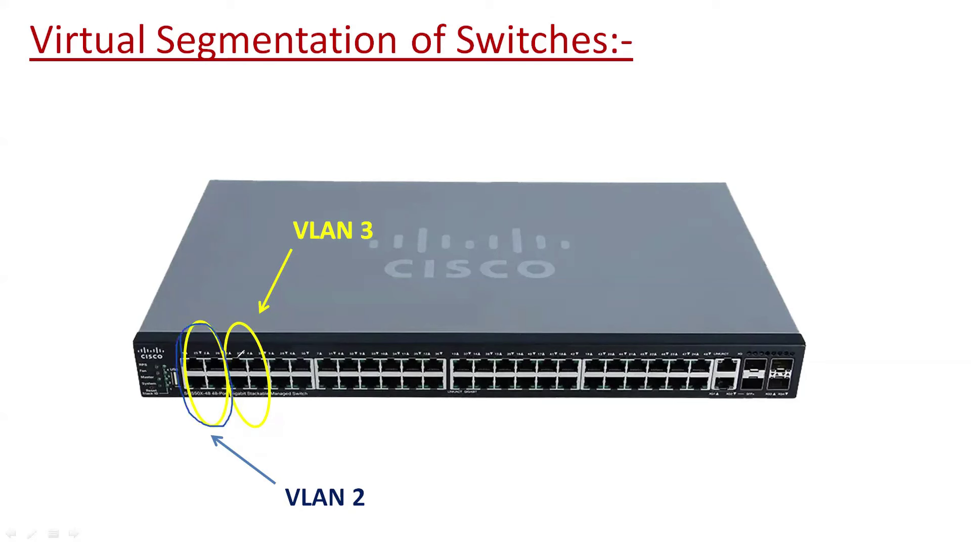
{"action": "mouse_move", "coordinate": [289, 478]}
{"action": "left_mouse_down"}
{"action": "mouse_move", "coordinate": [393, 468]}
{"action": "mouse_move", "coordinate": [320, 526]}
{"action": "mouse_move", "coordinate": [254, 492]}
{"action": "mouse_move", "coordinate": [428, 433]}
{"action": "left_mouse_up"}
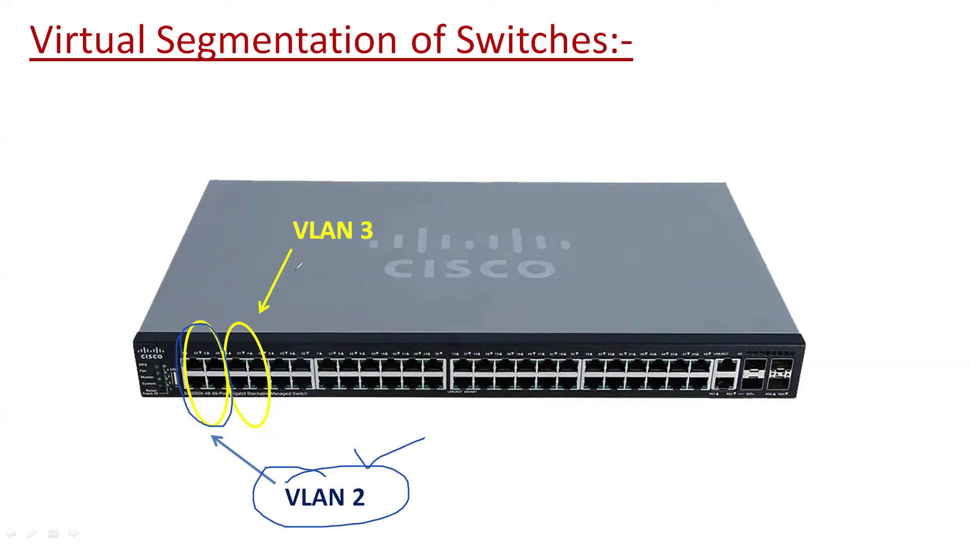
{"action": "mouse_move", "coordinate": [236, 324]}
{"action": "left_mouse_down"}
{"action": "mouse_move", "coordinate": [278, 407]}
{"action": "mouse_move", "coordinate": [230, 412]}
{"action": "mouse_move", "coordinate": [238, 325]}
{"action": "left_mouse_up"}
{"action": "mouse_move", "coordinate": [245, 261]}
{"action": "left_mouse_down"}
{"action": "mouse_move", "coordinate": [259, 237]}
{"action": "mouse_move", "coordinate": [283, 234]}
{"action": "mouse_move", "coordinate": [274, 227]}
{"action": "mouse_move", "coordinate": [283, 239]}
{"action": "mouse_move", "coordinate": [287, 222]}
{"action": "mouse_move", "coordinate": [382, 223]}
{"action": "mouse_move", "coordinate": [298, 260]}
{"action": "mouse_move", "coordinate": [271, 229]}
{"action": "mouse_move", "coordinate": [309, 214]}
{"action": "left_mouse_up"}
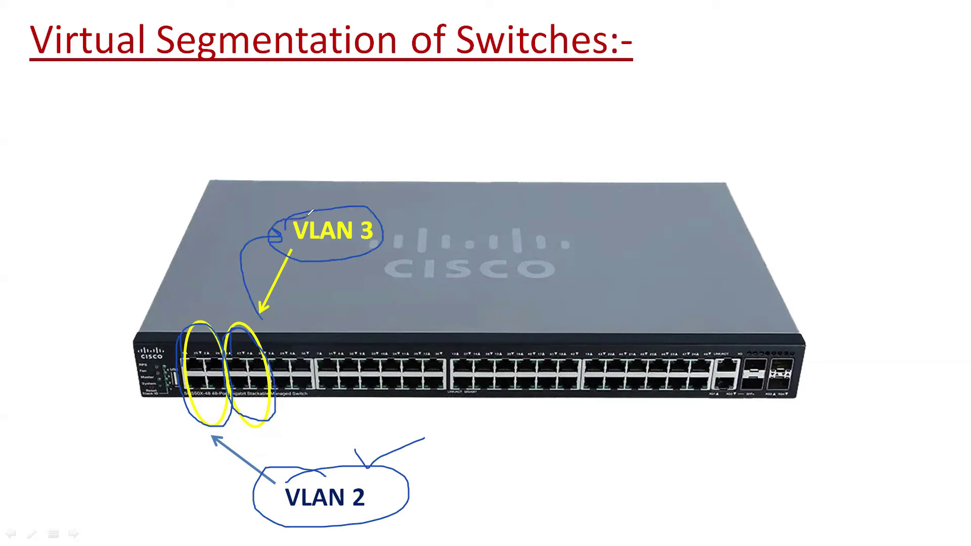
{"action": "mouse_move", "coordinate": [383, 206]}
{"action": "left_mouse_down"}
{"action": "mouse_move", "coordinate": [412, 207]}
{"action": "mouse_move", "coordinate": [437, 180]}
{"action": "left_mouse_up"}
{"action": "mouse_move", "coordinate": [182, 409]}
{"action": "left_mouse_down"}
{"action": "mouse_move", "coordinate": [144, 445]}
{"action": "mouse_move", "coordinate": [237, 516]}
{"action": "mouse_move", "coordinate": [252, 504]}
{"action": "mouse_move", "coordinate": [253, 514]}
{"action": "left_mouse_up"}
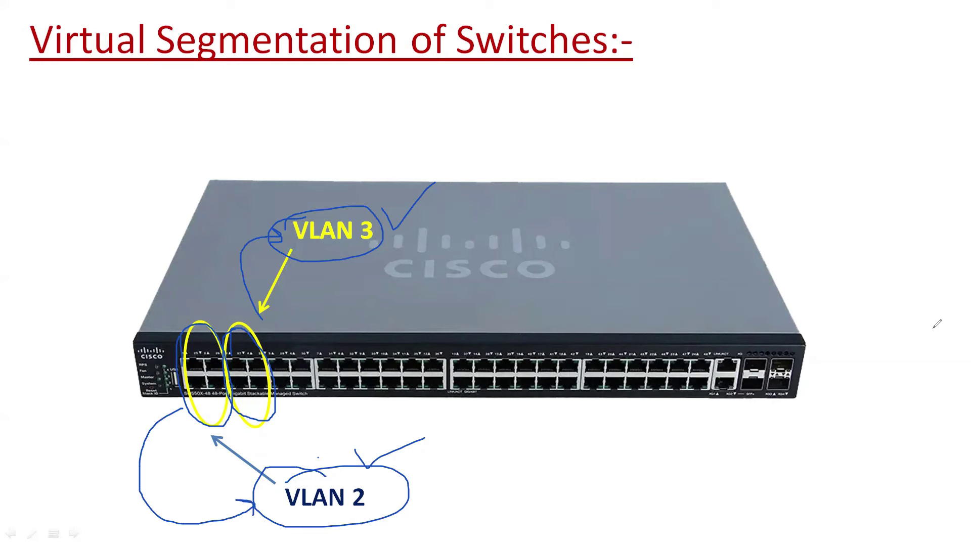
{"action": "key", "text": "e"}
- Switch back to Cisco Packet Tracer and open Switch10's command line, moving its window off the topology
{"action": "key", "text": "alt+Tab"}
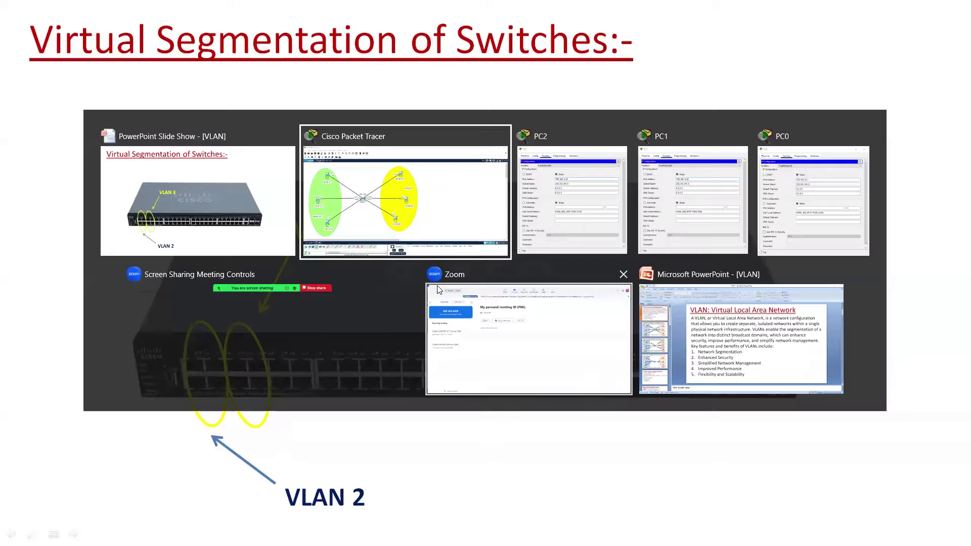
{"action": "left_click", "coordinate": [389, 215]}
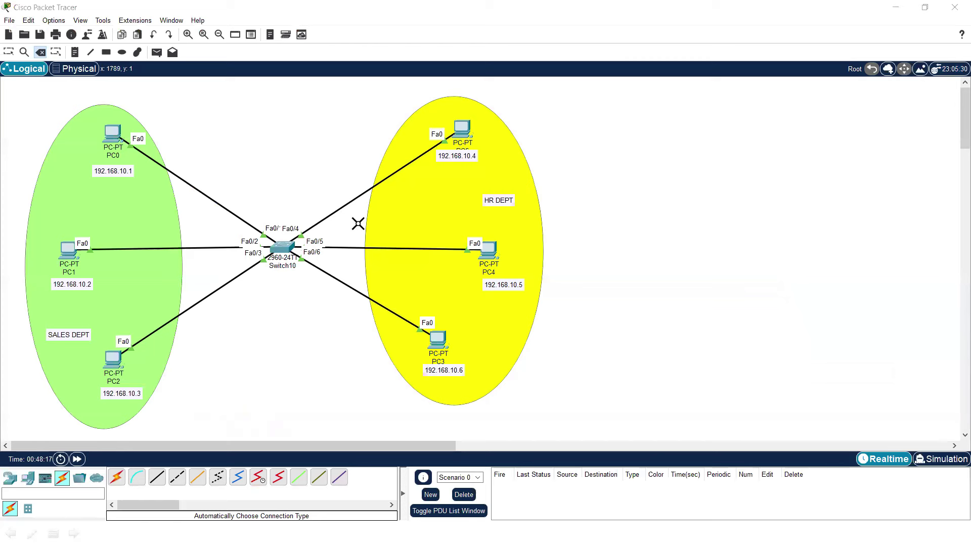
{"action": "left_click", "coordinate": [9, 52]}
{"action": "left_click", "coordinate": [282, 248]}
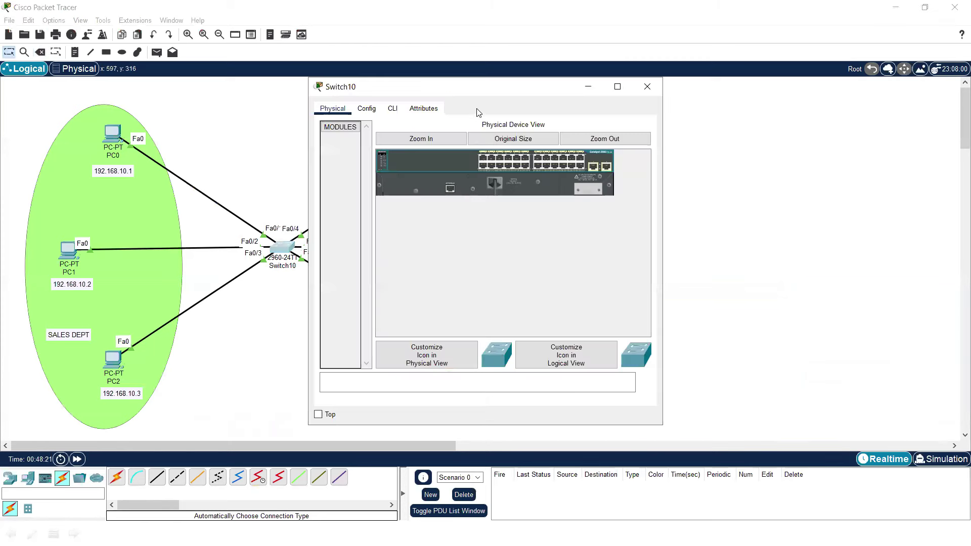
{"action": "left_click_drag", "start_coordinate": [448, 91], "coordinate": [663, 88]}
{"action": "left_click", "coordinate": [612, 107]}
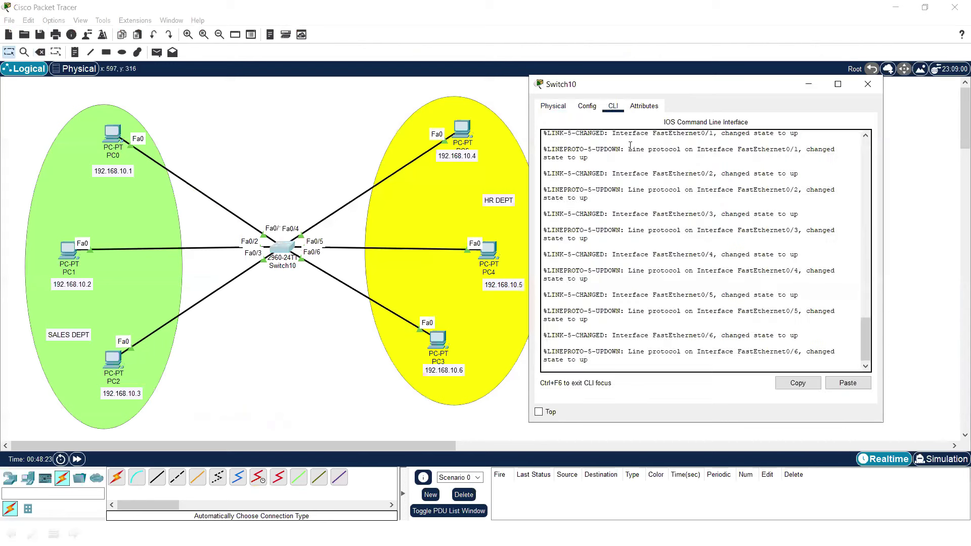
- Enter privileged mode and global configuration mode on Switch10 with the commands en and conf t
{"action": "key", "text": "Return"}
{"action": "key", "text": "Return"}
{"action": "type", "text": "e"}
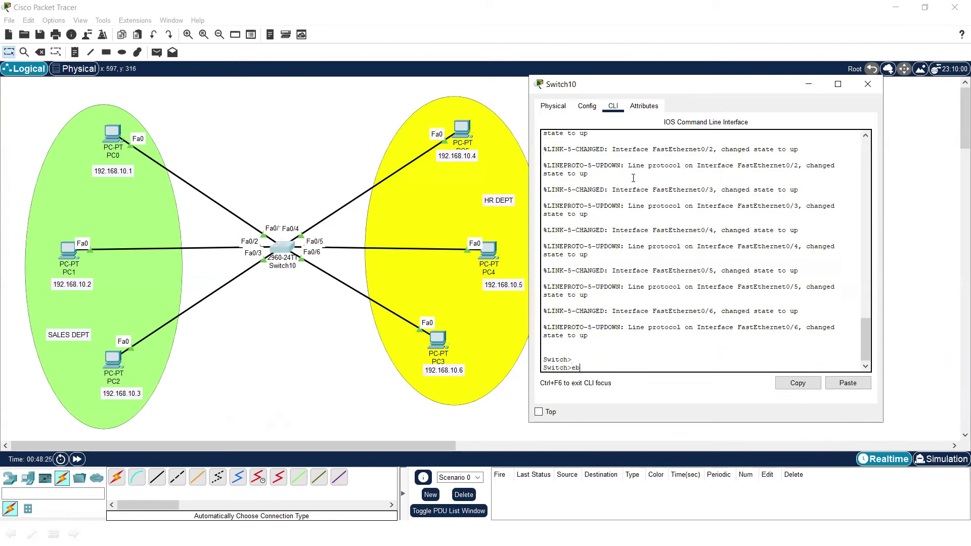
{"action": "type", "text": "n"}
{"action": "key", "text": "Return"}
{"action": "type", "text": "conf"}
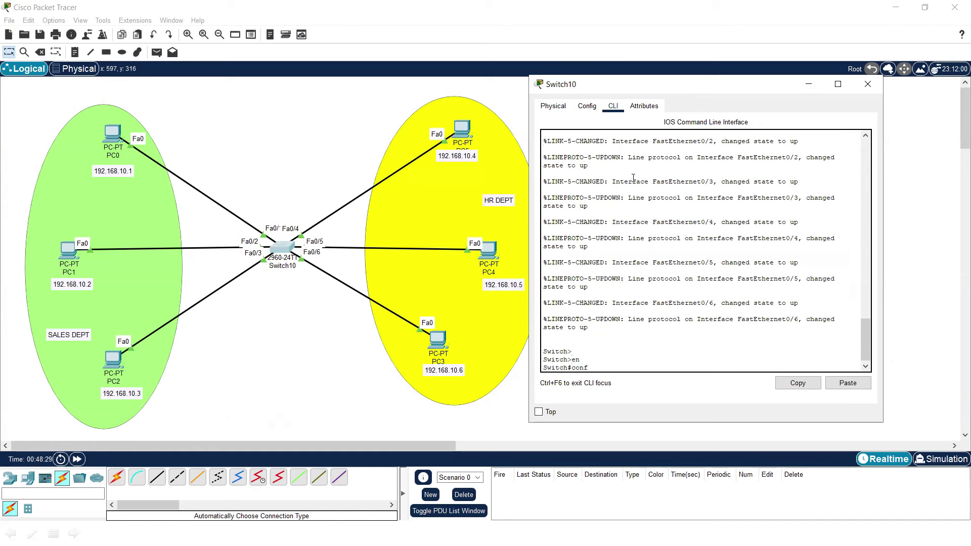
{"action": "type", "text": " t"}
{"action": "key", "text": "Return"}
{"action": "key", "text": "Return"}
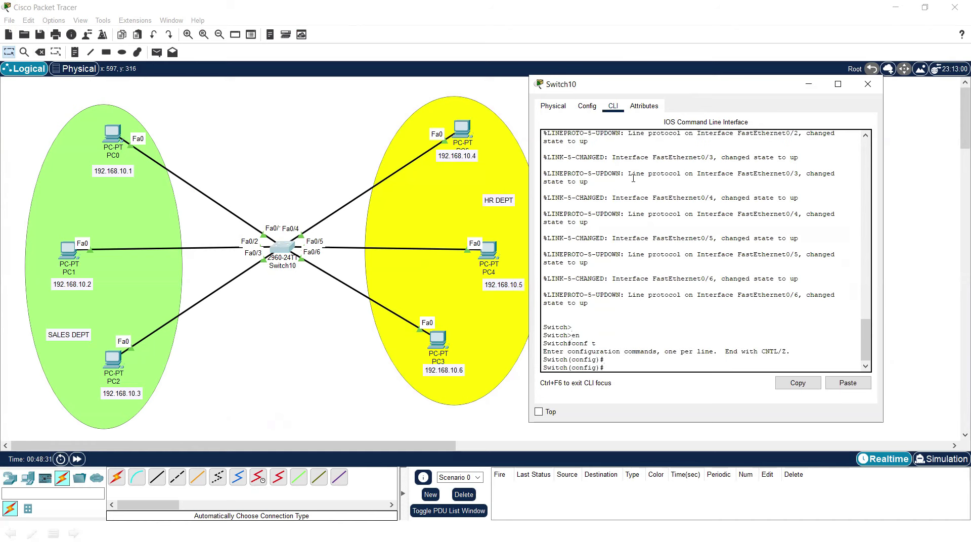
- Create VLAN 2 on Switch10, name it Sales, and exit to global configuration mode
{"action": "type", "text": "vlan 2"}
{"action": "key", "text": "Return"}
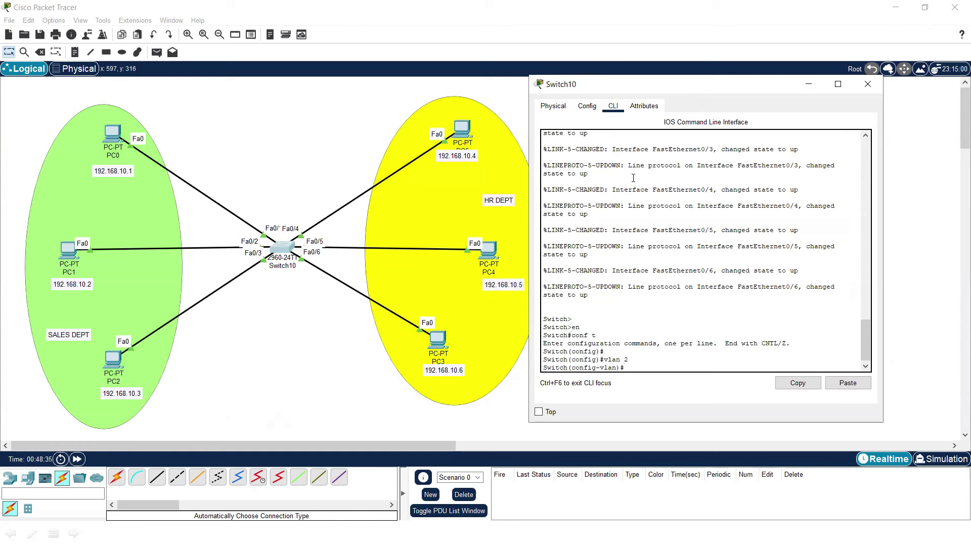
{"action": "type", "text": "name Sale"}
{"action": "key", "text": "Return"}
{"action": "type", "text": "ex"}
{"action": "key", "text": "Return"}
{"action": "key", "text": "Return"}
{"action": "key", "text": "Return"}
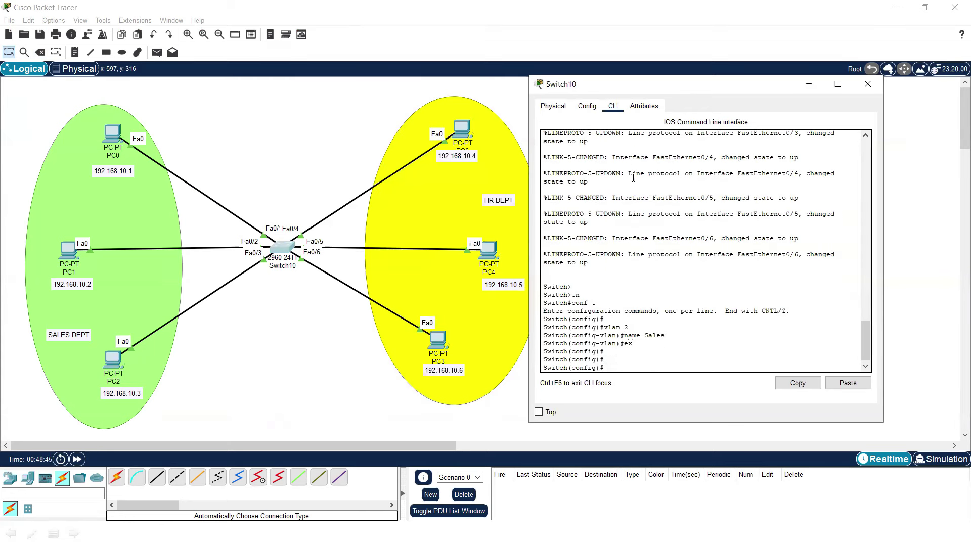
- Create VLAN 3 on Switch10, name it hr, and exit to leave configuration mode
{"action": "type", "text": "vlan 3"}
{"action": "key", "text": "Return"}
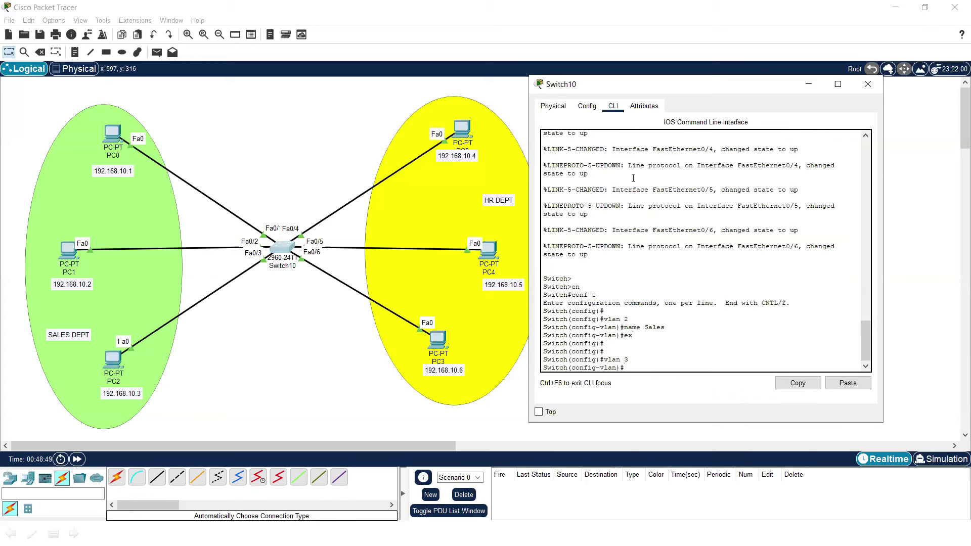
{"action": "type", "text": "name hr"}
{"action": "key", "text": "Return"}
{"action": "key", "text": "Return"}
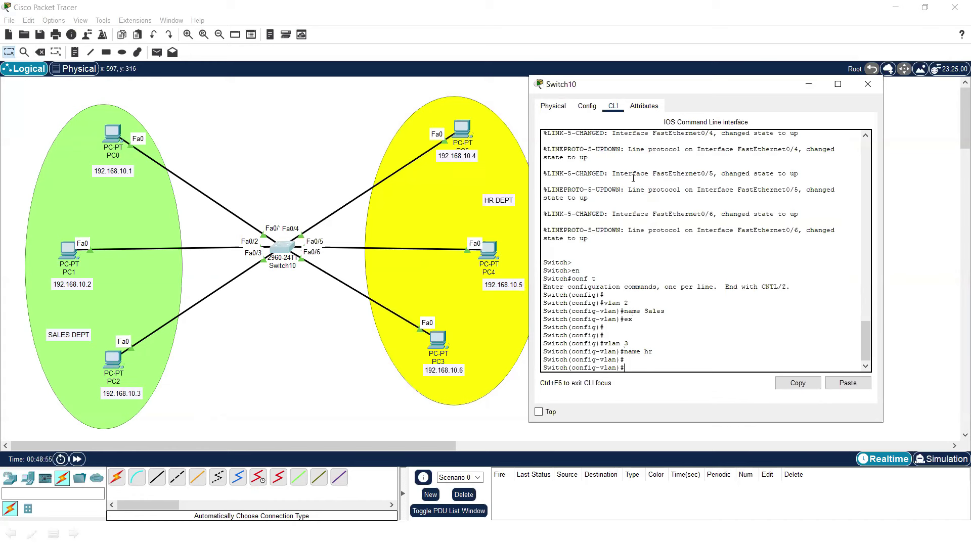
{"action": "type", "text": "ex"}
{"action": "key", "text": "Return"}
{"action": "key", "text": "Return"}
{"action": "key", "text": "Return"}
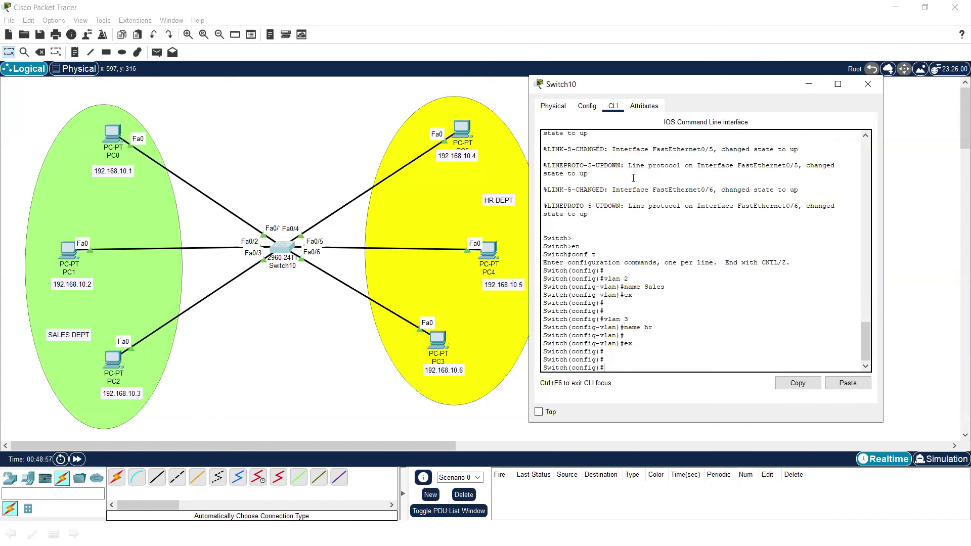
{"action": "type", "text": "e"}
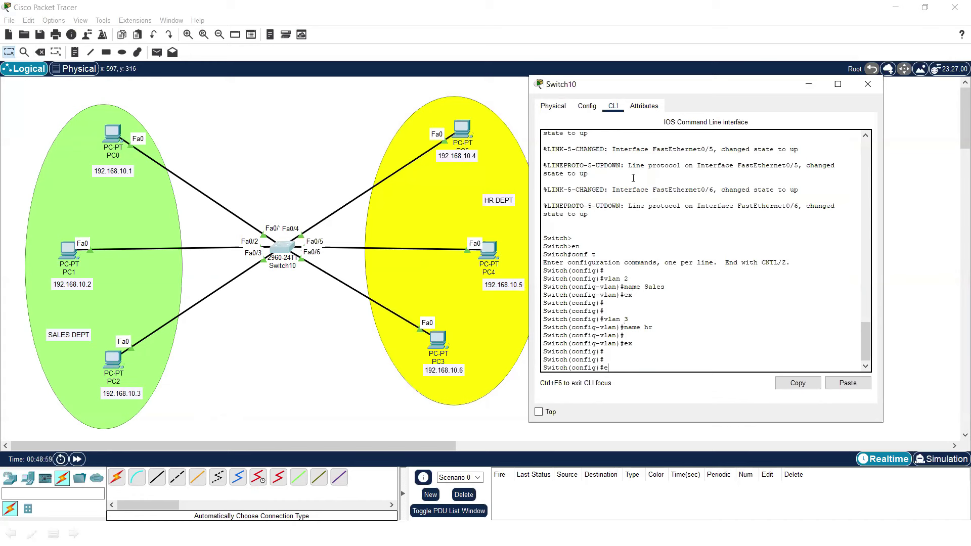
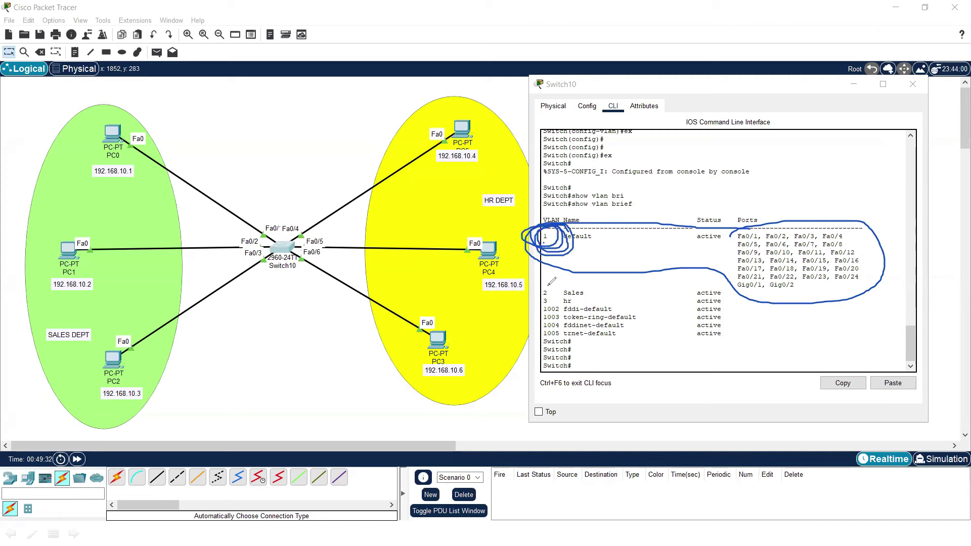
- Mark the VLAN 2 and 3 rows, default VLANs 1002 to 1005 and the port list in ink, and erase the ink
{"action": "left_click_drag", "start_coordinate": [542, 285], "coordinate": [546, 301]}
{"action": "left_click_drag", "start_coordinate": [731, 298], "coordinate": [749, 297]}
{"action": "key", "text": "Escape"}
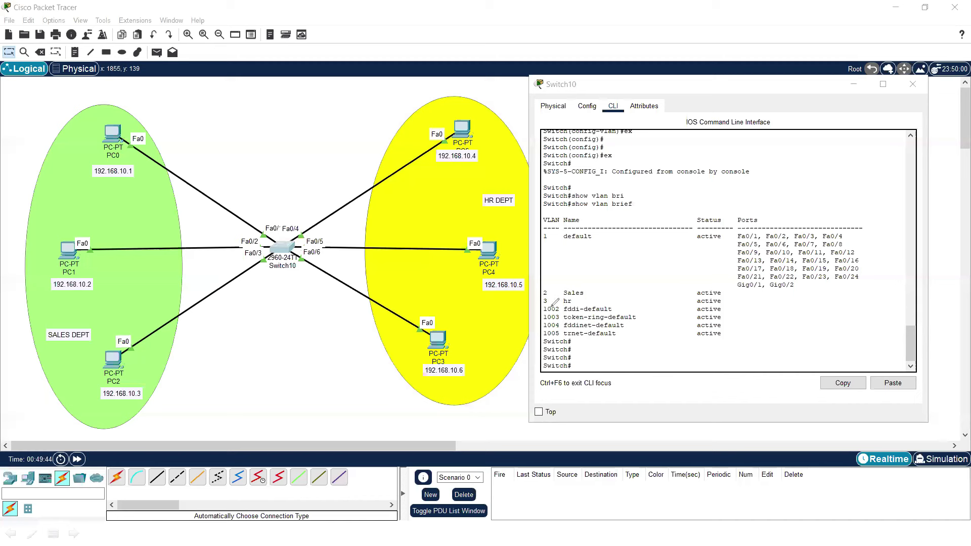
{"action": "mouse_move", "coordinate": [551, 304]}
{"action": "left_mouse_down"}
{"action": "mouse_move", "coordinate": [536, 309]}
{"action": "mouse_move", "coordinate": [537, 339]}
{"action": "mouse_move", "coordinate": [547, 336]}
{"action": "left_mouse_up"}
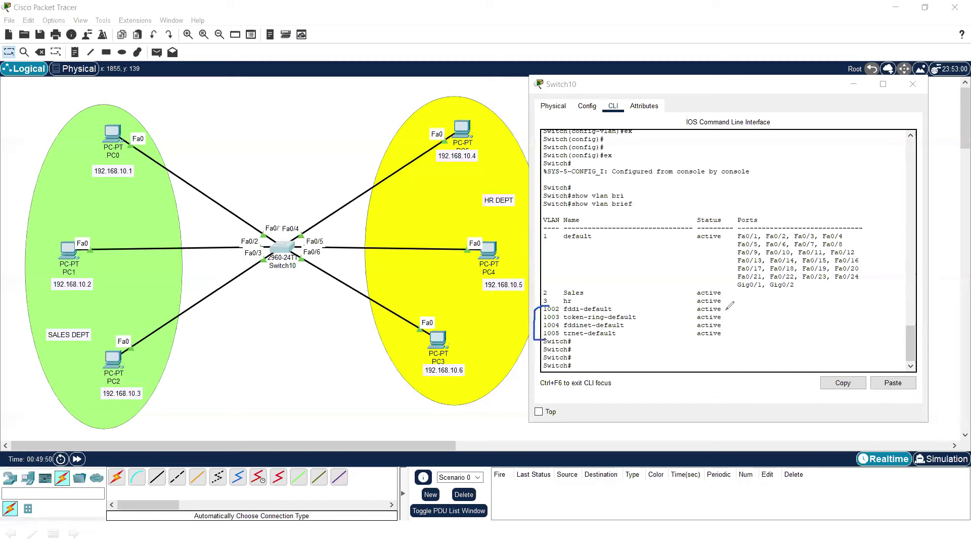
{"action": "mouse_move", "coordinate": [723, 307]}
{"action": "left_mouse_down"}
{"action": "mouse_move", "coordinate": [733, 324]}
{"action": "mouse_move", "coordinate": [717, 337]}
{"action": "left_mouse_up"}
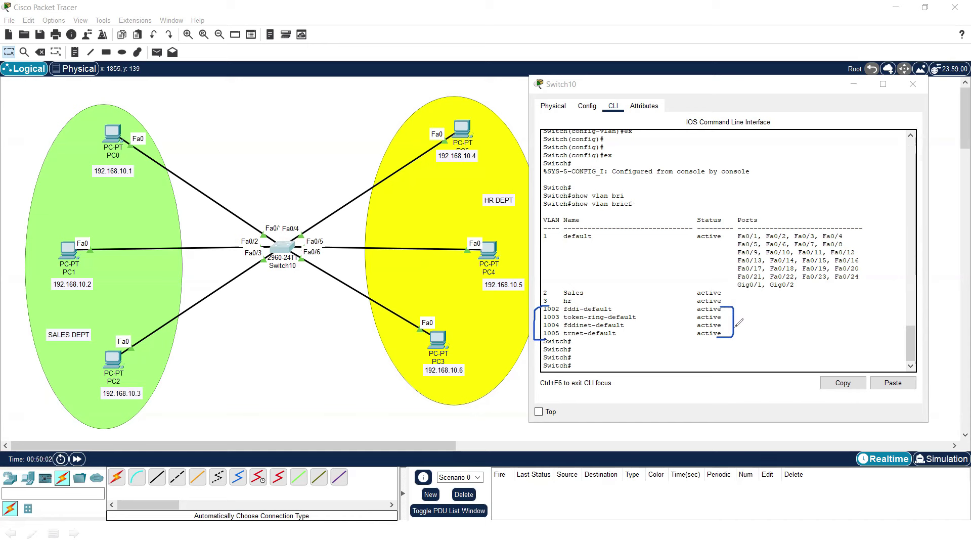
{"action": "left_click_drag", "start_coordinate": [744, 309], "coordinate": [765, 327]}
{"action": "key", "text": "Escape"}
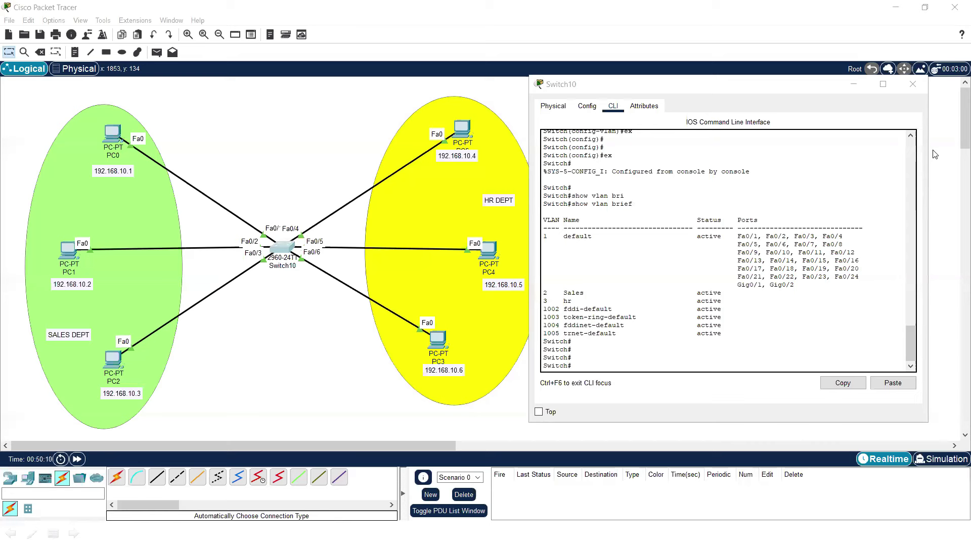
{"action": "left_click_drag", "start_coordinate": [791, 287], "coordinate": [800, 283]}
{"action": "key", "text": "Escape"}
- Circle the Fa0/1 to Fa0/3 and Fa0/4 to Fa0/6 port groups around Switch10 in ink, and erase the ink
{"action": "mouse_move", "coordinate": [115, 136]}
{"action": "left_mouse_down"}
{"action": "mouse_move", "coordinate": [107, 148]}
{"action": "mouse_move", "coordinate": [135, 177]}
{"action": "mouse_move", "coordinate": [227, 167]}
{"action": "mouse_move", "coordinate": [177, 150]}
{"action": "mouse_move", "coordinate": [103, 148]}
{"action": "mouse_move", "coordinate": [110, 141]}
{"action": "left_mouse_up"}
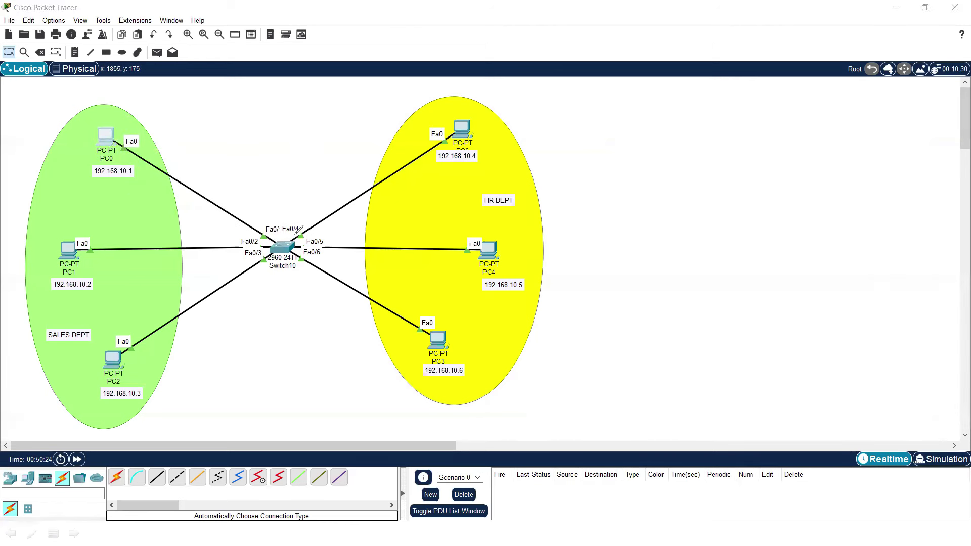
{"action": "mouse_move", "coordinate": [245, 234]}
{"action": "left_mouse_down"}
{"action": "mouse_move", "coordinate": [276, 222]}
{"action": "mouse_move", "coordinate": [264, 271]}
{"action": "mouse_move", "coordinate": [239, 254]}
{"action": "mouse_move", "coordinate": [264, 223]}
{"action": "left_mouse_up"}
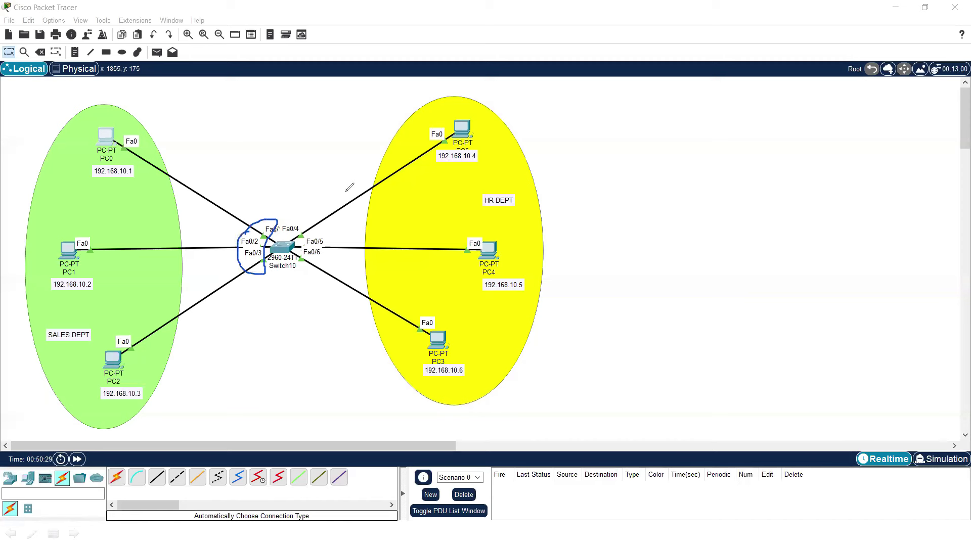
{"action": "mouse_move", "coordinate": [295, 230]}
{"action": "left_mouse_down"}
{"action": "mouse_move", "coordinate": [303, 219]}
{"action": "mouse_move", "coordinate": [322, 243]}
{"action": "mouse_move", "coordinate": [316, 273]}
{"action": "mouse_move", "coordinate": [301, 279]}
{"action": "mouse_move", "coordinate": [301, 252]}
{"action": "left_mouse_up"}
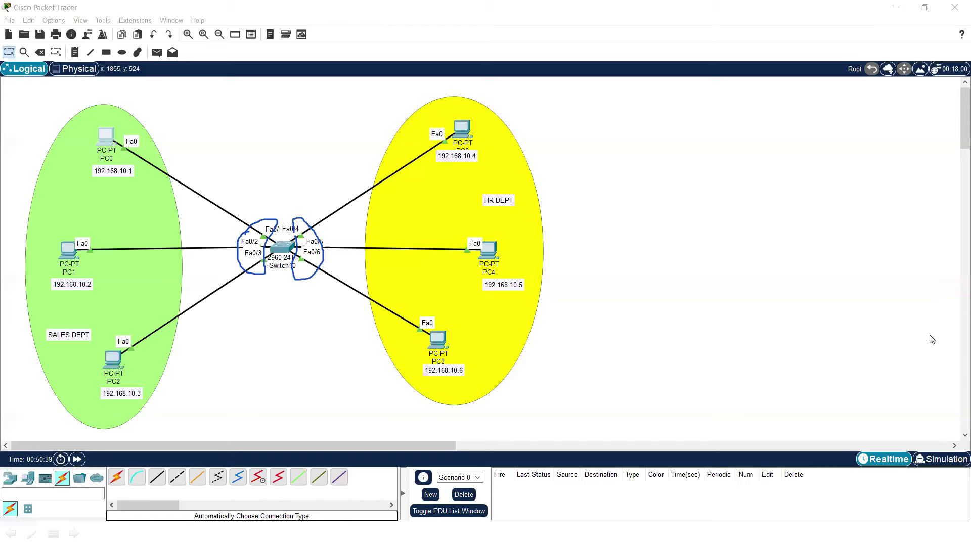
{"action": "key", "text": "Escape"}
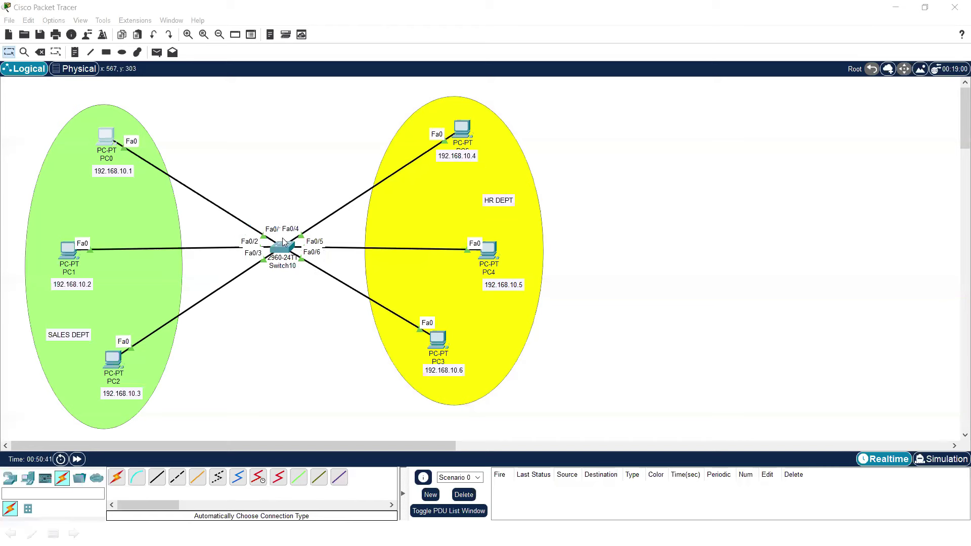
- Reopen Switch10's command line and enter global configuration mode with conf t
{"action": "left_click", "coordinate": [281, 252]}
{"action": "key", "text": "Return"}
{"action": "key", "text": "Return"}
{"action": "key", "text": "Return"}
{"action": "type", "text": "conf t"}
{"action": "key", "text": "Return"}
{"action": "key", "text": "Return"}
{"action": "key", "text": "Return"}
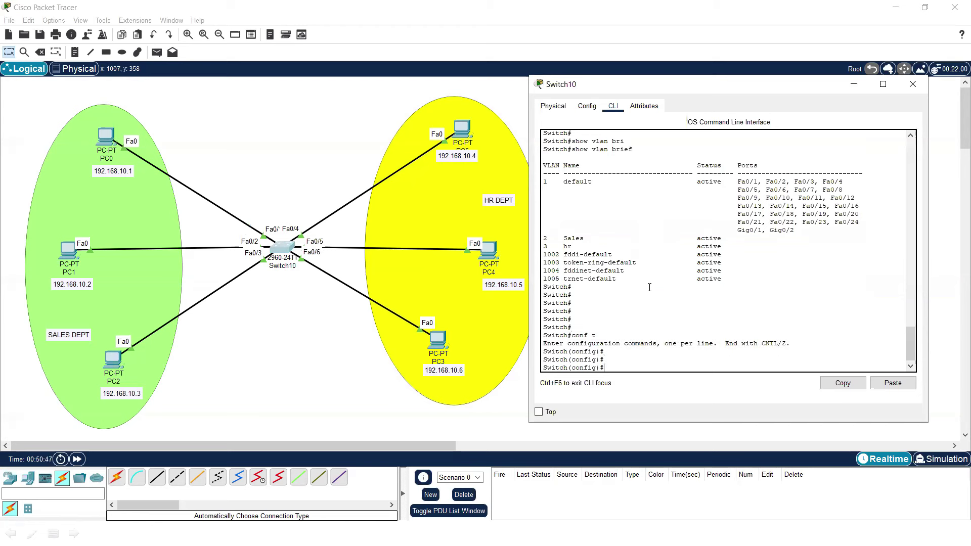
- Select the interface range fa0/1-3 on Switch10 and set its ports to access mode with switchport mode access
{"action": "type", "text": "int fa0/1-3range"}
{"action": "key", "text": "Return"}
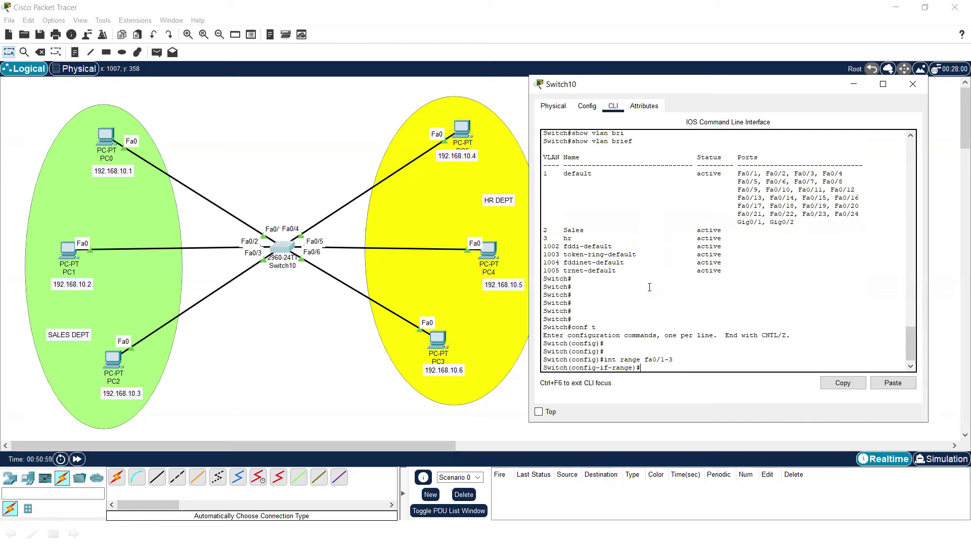
{"action": "type", "text": "Switch"}
{"action": "key", "text": "Return"}
{"action": "type", "text": "Switchport mode a"}
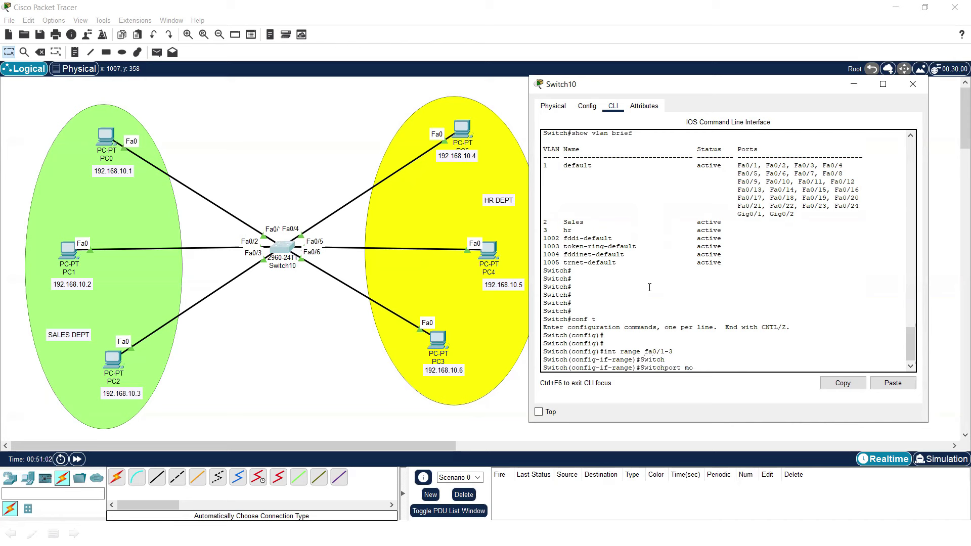
{"action": "key", "text": "Tab"}
{"action": "type", "text": "ac"}
{"action": "key", "text": "Tab"}
{"action": "key", "text": "Return"}
- Assign the selected Sales ports to VLAN 2 with switchport access vlan 2 and exit to global configuration mode
{"action": "type", "text": "sw"}
{"action": "key", "text": "Tab"}
{"action": "type", "text": "ac"}
{"action": "key", "text": "Tab"}
{"action": "type", "text": "vlan 2"}
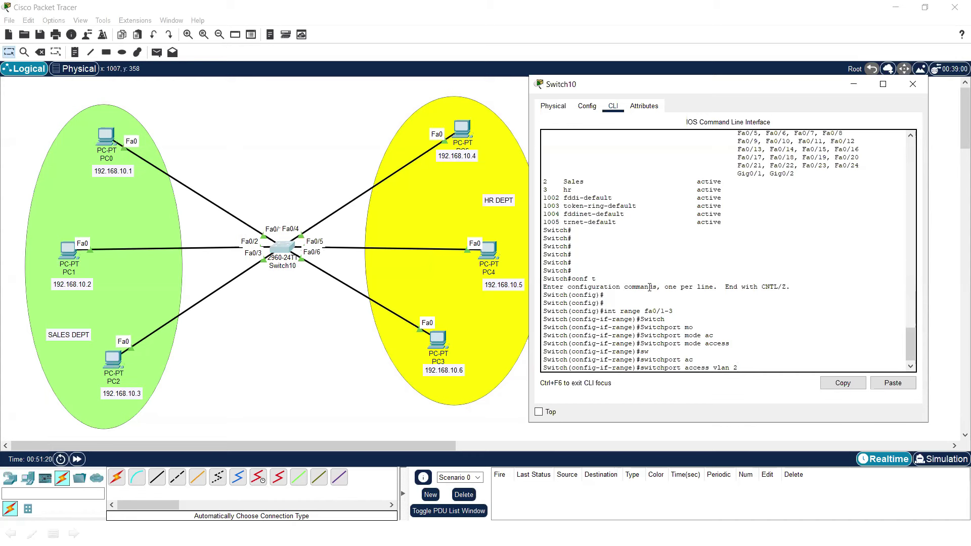
{"action": "key", "text": "Return"}
{"action": "key", "text": "Return"}
{"action": "type", "text": "ex"}
{"action": "key", "text": "Return"}
{"action": "key", "text": "Return"}
{"action": "key", "text": "Return"}
{"action": "key", "text": "Return"}
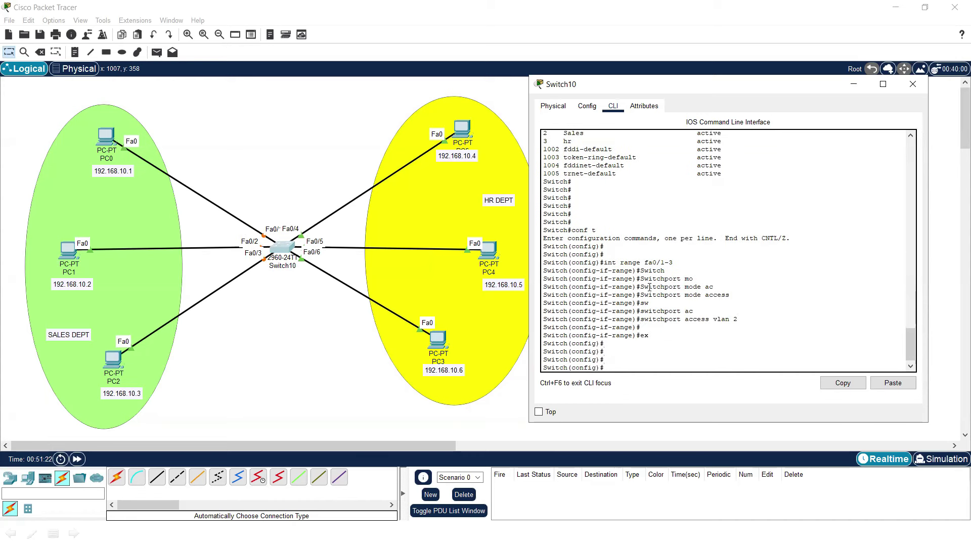
- Select the interface range fa0/4-6 with int range and set its ports to access mode with switchport mode access
{"action": "type", "text": "int fa0/4-6"}
{"action": "key", "text": "Return"}
{"action": "key", "text": "Up"}
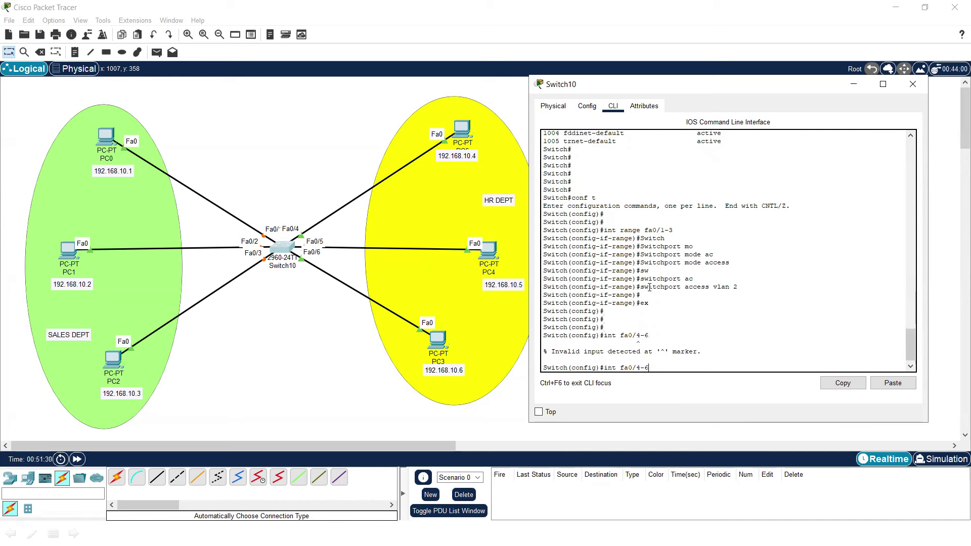
{"action": "type", "text": "range"}
{"action": "key", "text": "Return"}
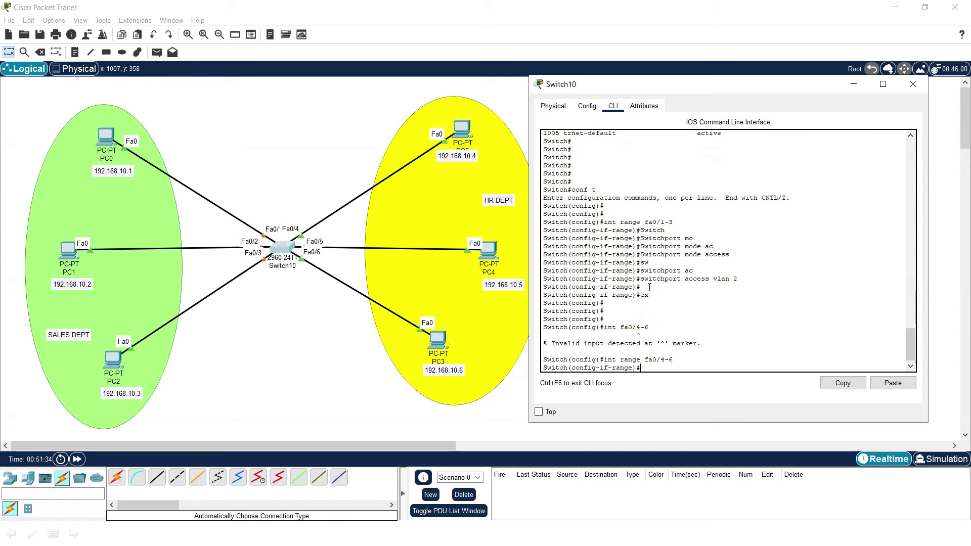
{"action": "type", "text": "sw"}
{"action": "key", "text": "Tab"}
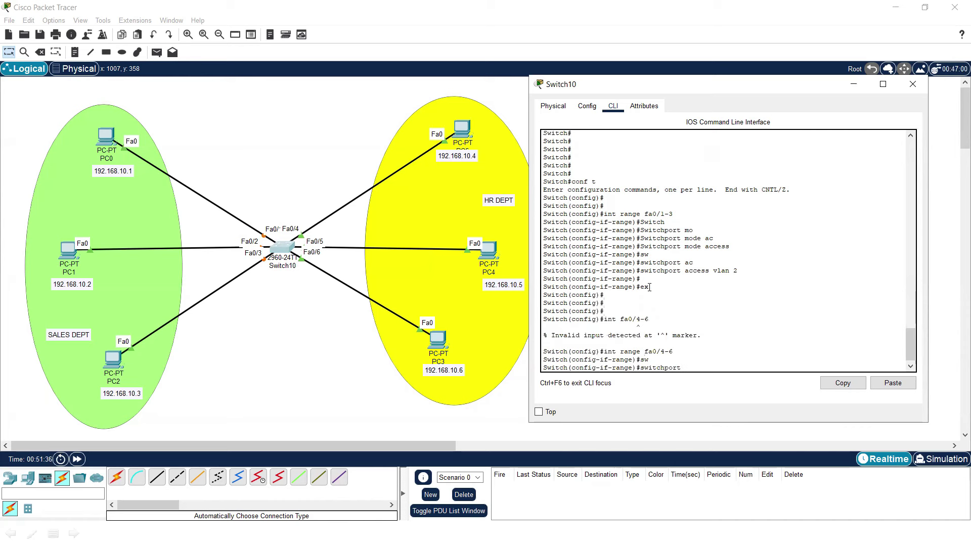
{"action": "type", "text": "mo"}
{"action": "key", "text": "Tab"}
{"action": "type", "text": "ac"}
{"action": "key", "text": "Tab"}
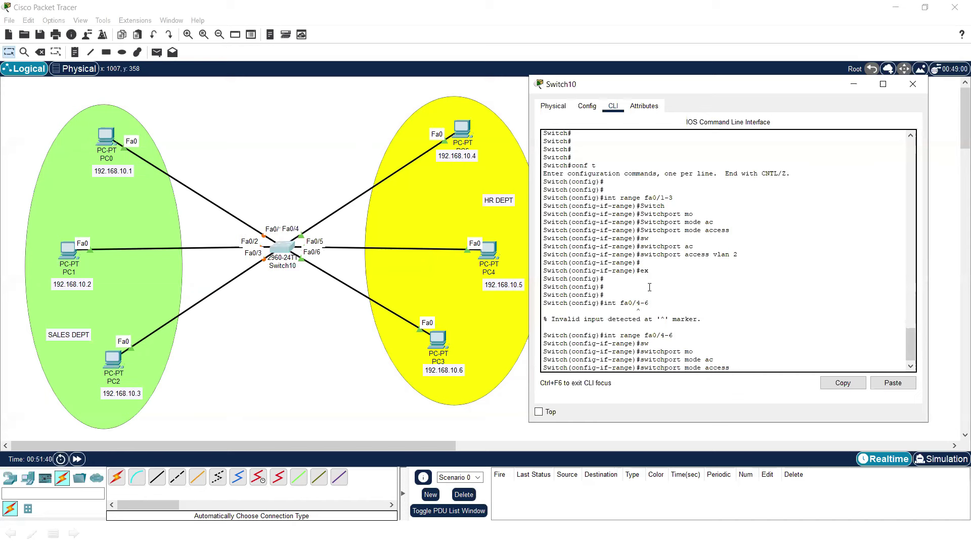
{"action": "key", "text": "Return"}
- Assign the selected HR ports to VLAN 3 with switchport access vlan 3 and exit to global configuration mode
{"action": "type", "text": "sw"}
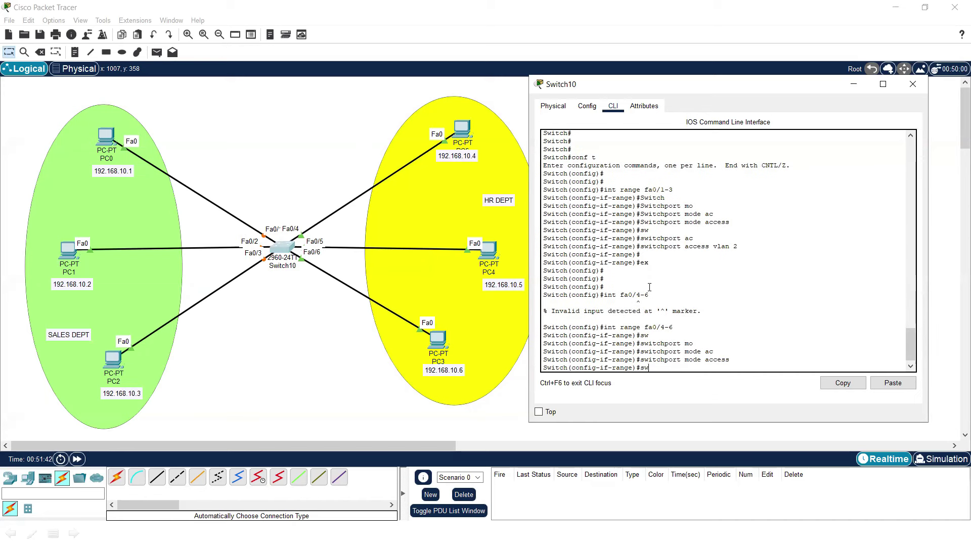
{"action": "key", "text": "Tab"}
{"action": "key", "text": "Tab"}
{"action": "type", "text": "b"}
{"action": "key", "text": "Tab"}
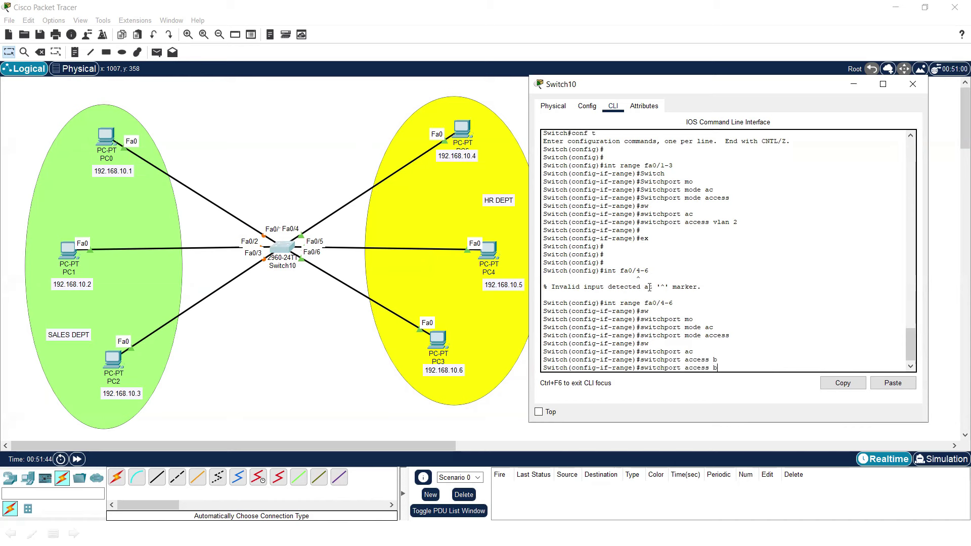
{"action": "key", "text": "BackSpace"}
{"action": "type", "text": "v"}
{"action": "key", "text": "Tab"}
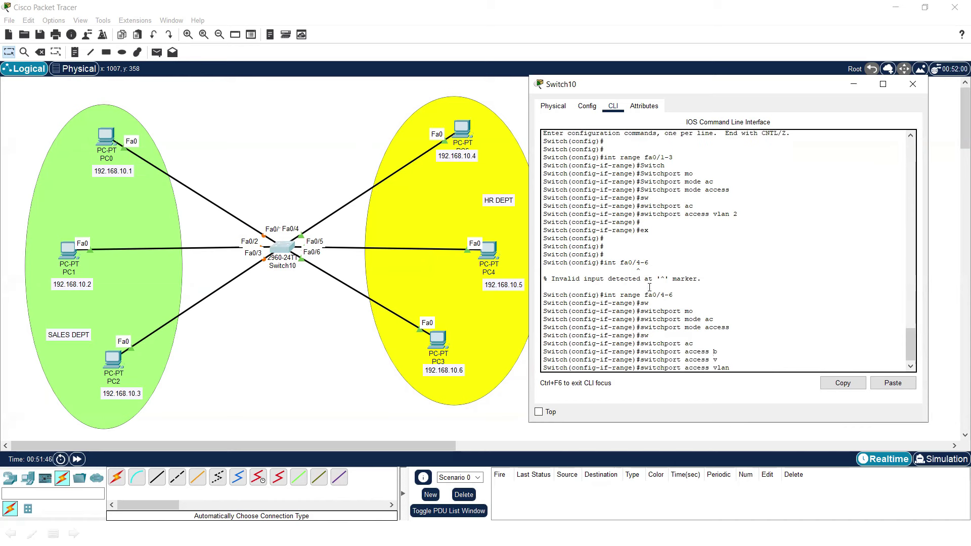
{"action": "type", "text": "3"}
{"action": "key", "text": "Return"}
{"action": "type", "text": "ex"}
{"action": "key", "text": "Return"}
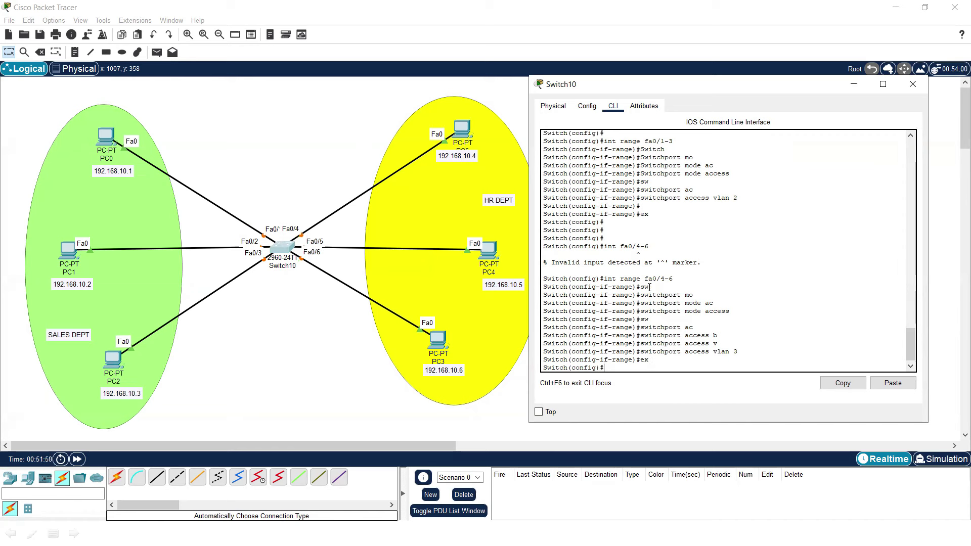
{"action": "key", "text": "Return"}
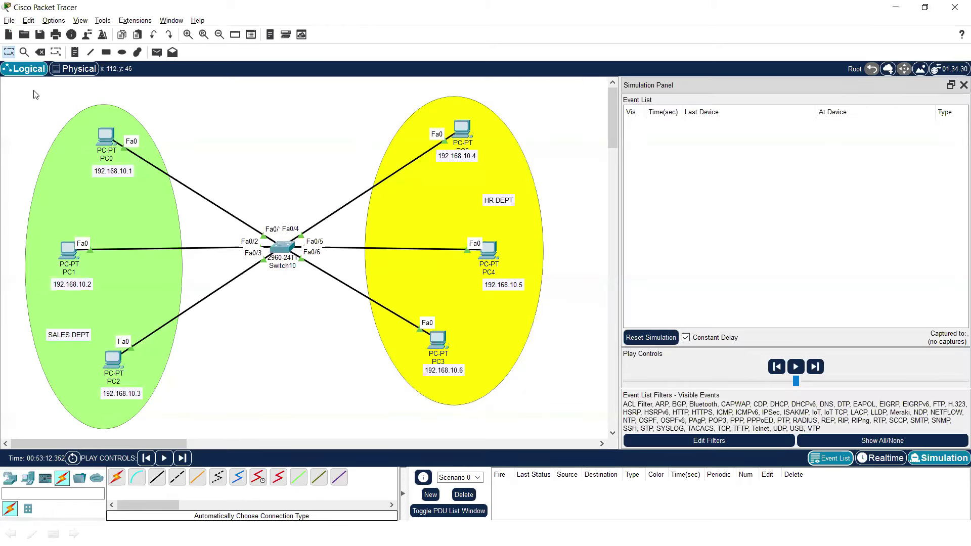
- Select the Sales department area and the HR department area in turn to point out the two VLAN groups, and clear the selection
{"action": "left_click_drag", "start_coordinate": [25, 91], "coordinate": [203, 432]}
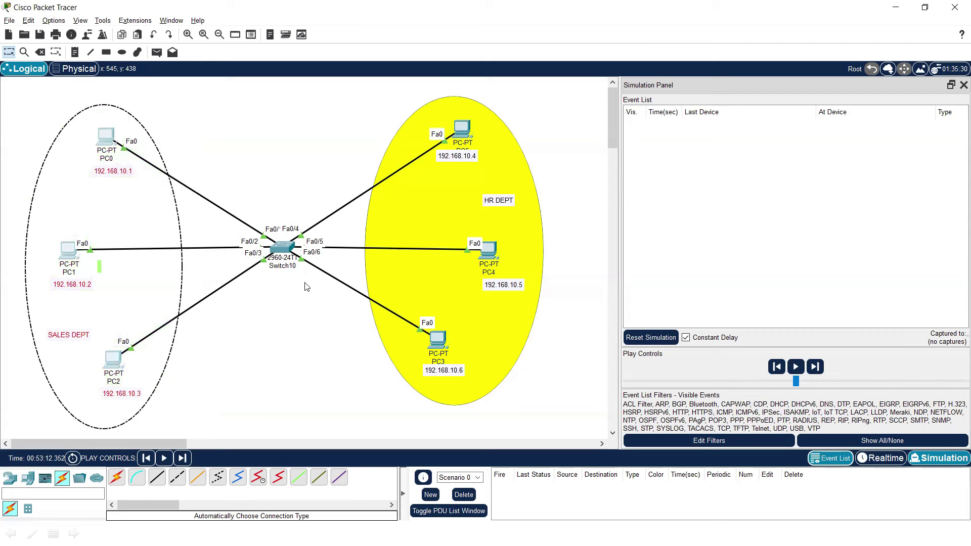
{"action": "left_click", "coordinate": [516, 117]}
{"action": "left_click_drag", "start_coordinate": [573, 93], "coordinate": [351, 426]}
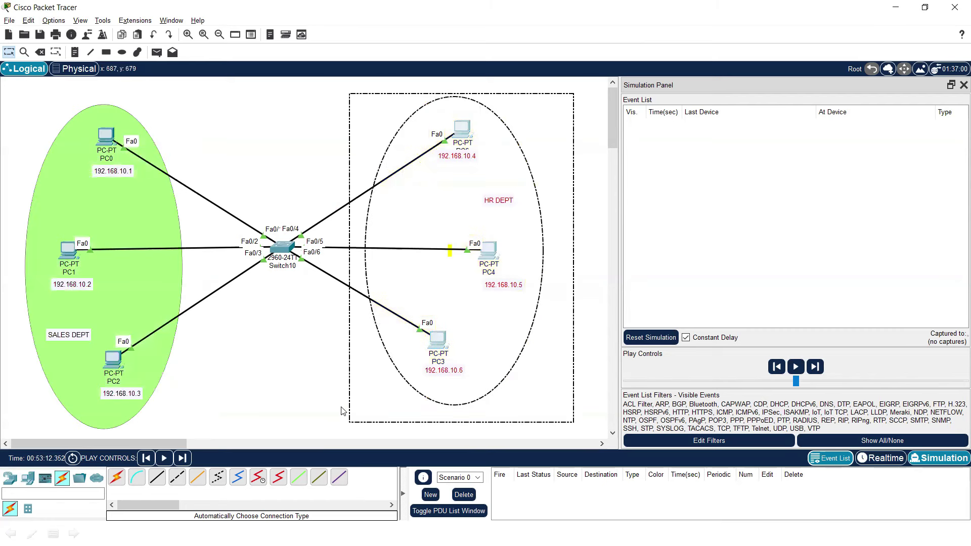
{"action": "left_click", "coordinate": [596, 140]}
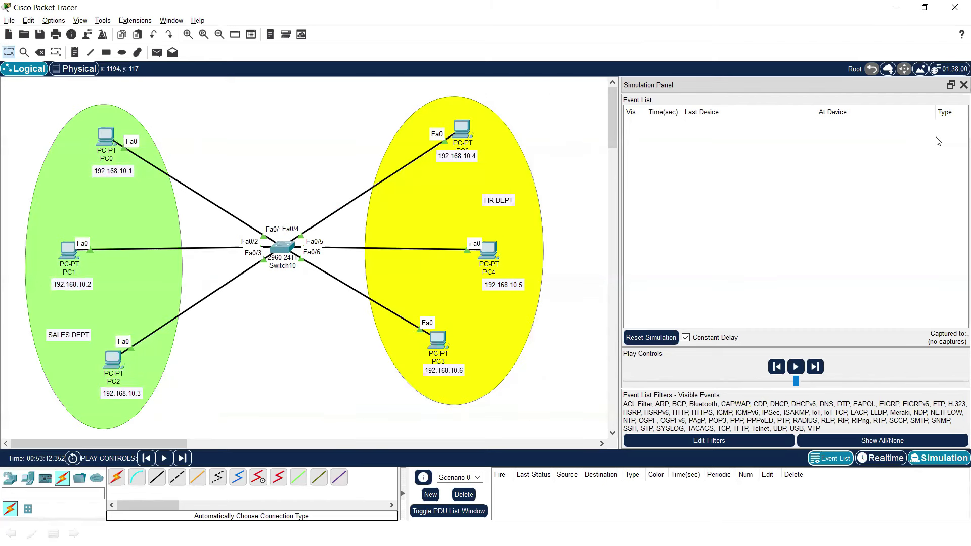
{"action": "mouse_move", "coordinate": [138, 125]}
{"action": "left_mouse_down"}
{"action": "mouse_move", "coordinate": [313, 98]}
{"action": "mouse_move", "coordinate": [386, 142]}
{"action": "left_mouse_up"}
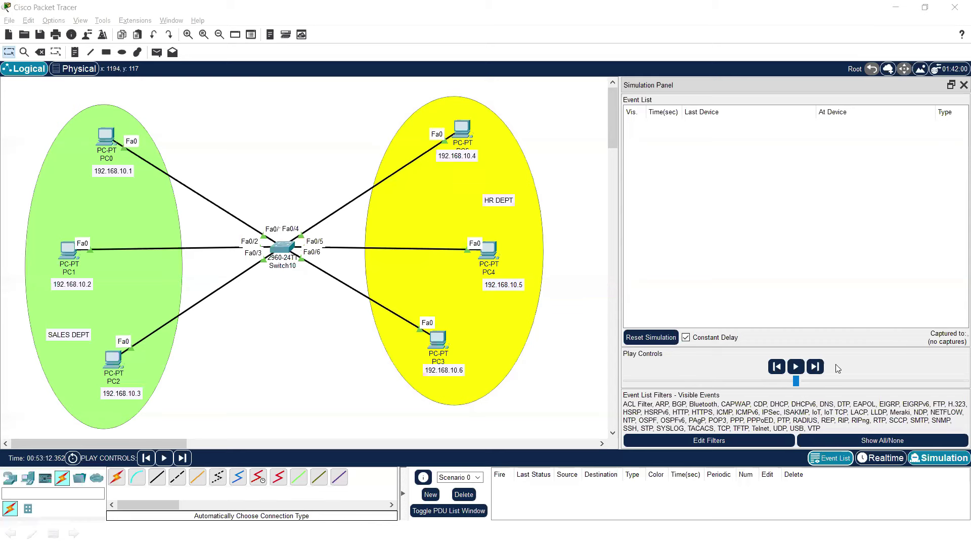
- Set the static IPv4 address 192.168.10.4 on the uppermost HR PC and close its configuration window
{"action": "left_click", "coordinate": [460, 129]}
{"action": "left_click", "coordinate": [399, 109]}
{"action": "left_click", "coordinate": [360, 143]}
{"action": "left_click", "coordinate": [454, 183]}
{"action": "type", "text": "192.168.10.4"}
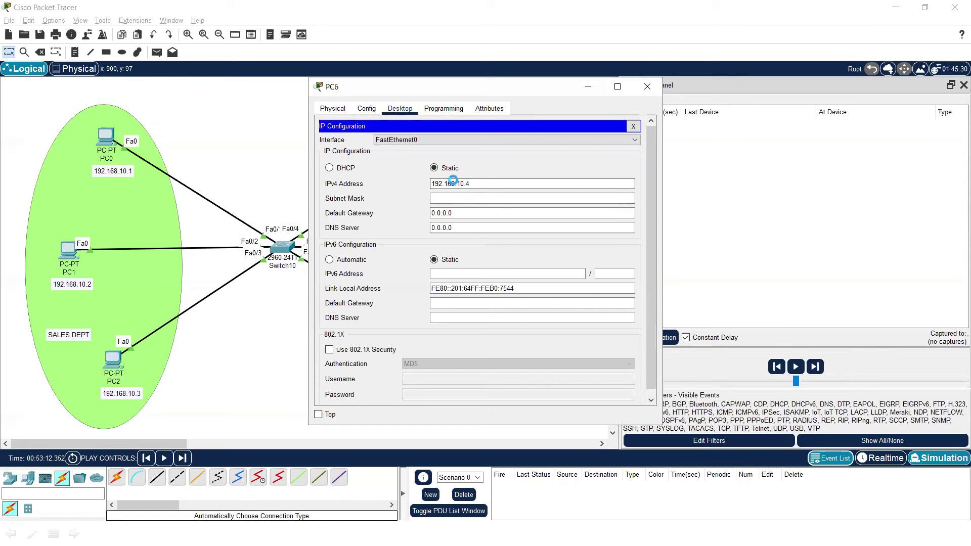
{"action": "key", "text": "Return"}
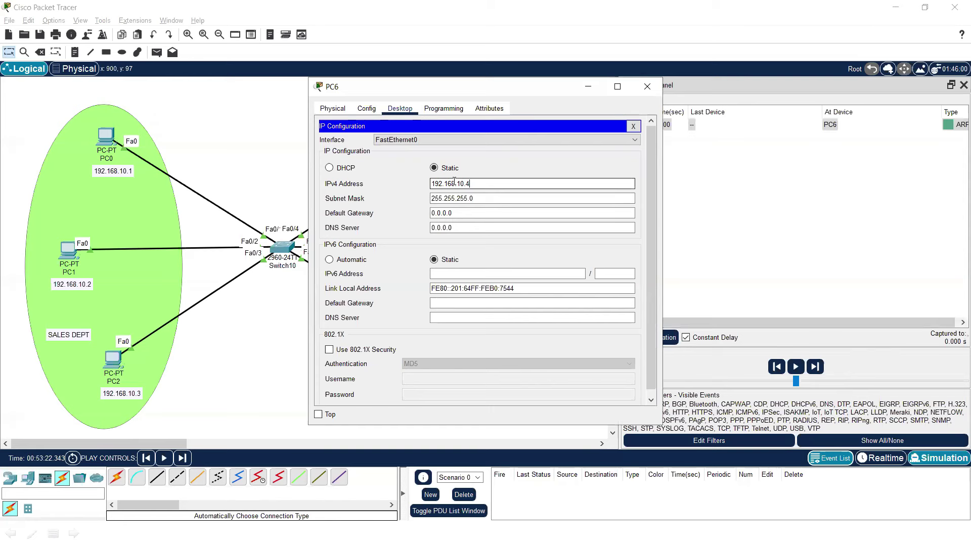
{"action": "left_click", "coordinate": [647, 86]}
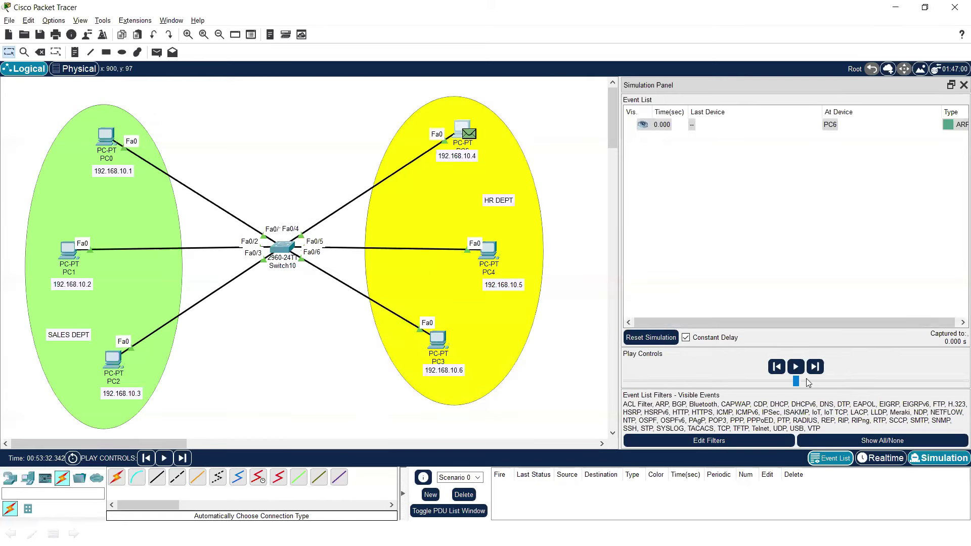
- Advance the simulation two steps to follow the ARP broadcast from the uppermost HR PC, and select the HR department area to point out its reach
{"action": "left_click", "coordinate": [815, 368]}
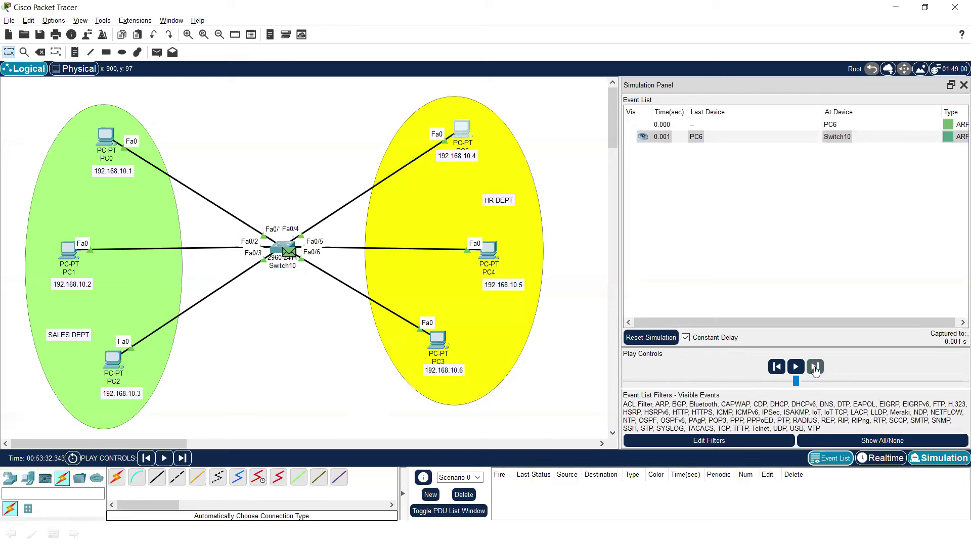
{"action": "left_click", "coordinate": [815, 367]}
{"action": "left_click_drag", "start_coordinate": [279, 114], "coordinate": [573, 420]}
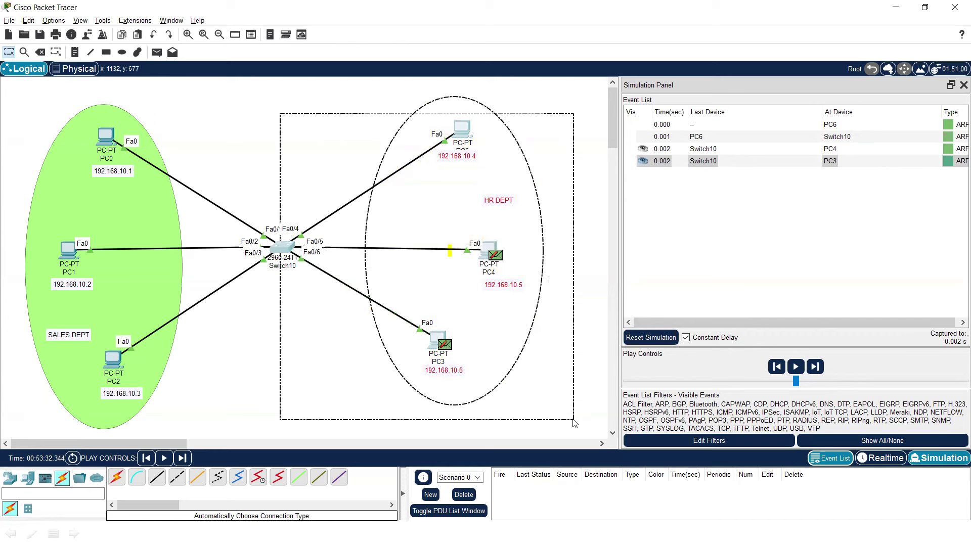
{"action": "left_click", "coordinate": [297, 340]}
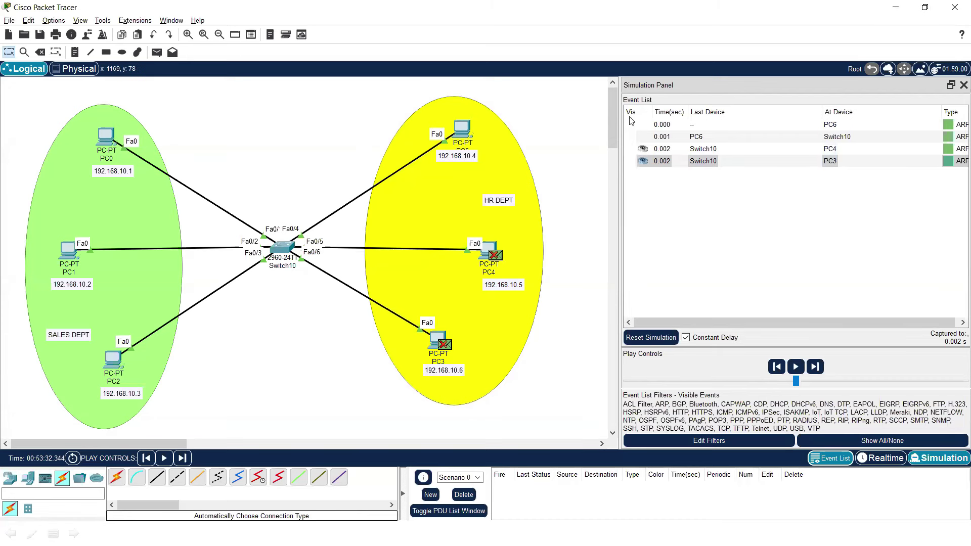
{"action": "mouse_move", "coordinate": [166, 146]}
{"action": "left_mouse_down"}
{"action": "mouse_move", "coordinate": [370, 120]}
{"action": "mouse_move", "coordinate": [402, 136]}
{"action": "mouse_move", "coordinate": [398, 121]}
{"action": "mouse_move", "coordinate": [385, 147]}
{"action": "left_mouse_up"}
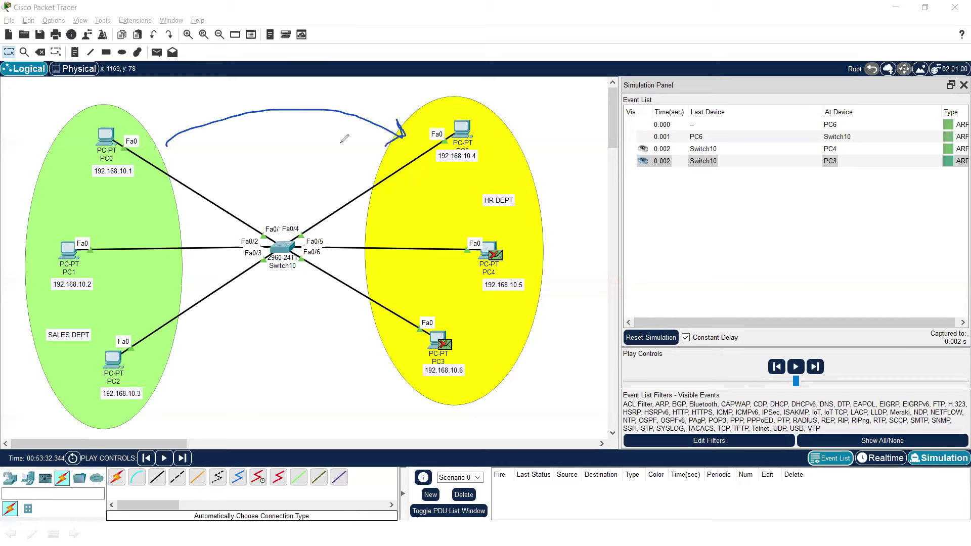
{"action": "mouse_move", "coordinate": [173, 126]}
{"action": "left_mouse_down"}
{"action": "mouse_move", "coordinate": [171, 152]}
{"action": "mouse_move", "coordinate": [189, 147]}
{"action": "left_mouse_up"}
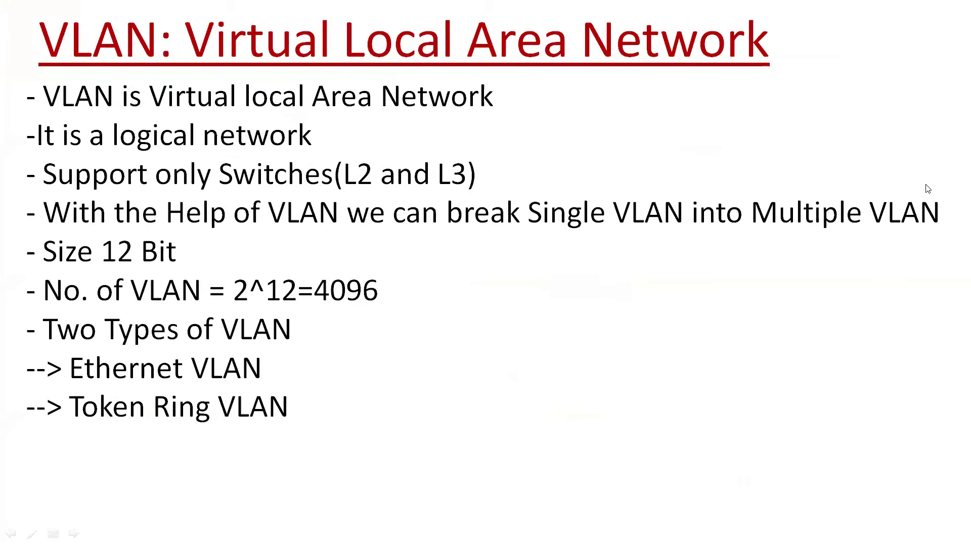
{"action": "mouse_move", "coordinate": [28, 101]}
{"action": "left_mouse_down"}
{"action": "mouse_move", "coordinate": [257, 121]}
{"action": "mouse_move", "coordinate": [513, 115]}
{"action": "mouse_move", "coordinate": [512, 107]}
{"action": "left_mouse_up"}
{"action": "mouse_move", "coordinate": [242, 156]}
{"action": "left_mouse_down"}
{"action": "mouse_move", "coordinate": [333, 149]}
{"action": "mouse_move", "coordinate": [331, 138]}
{"action": "left_mouse_up"}
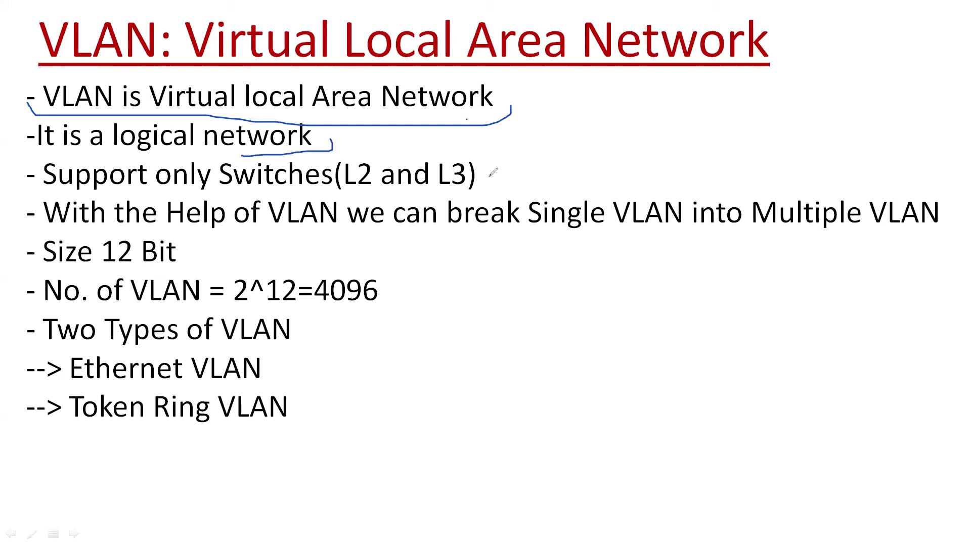
{"action": "mouse_move", "coordinate": [473, 175]}
{"action": "left_mouse_down"}
{"action": "mouse_move", "coordinate": [484, 182]}
{"action": "mouse_move", "coordinate": [504, 165]}
{"action": "left_mouse_up"}
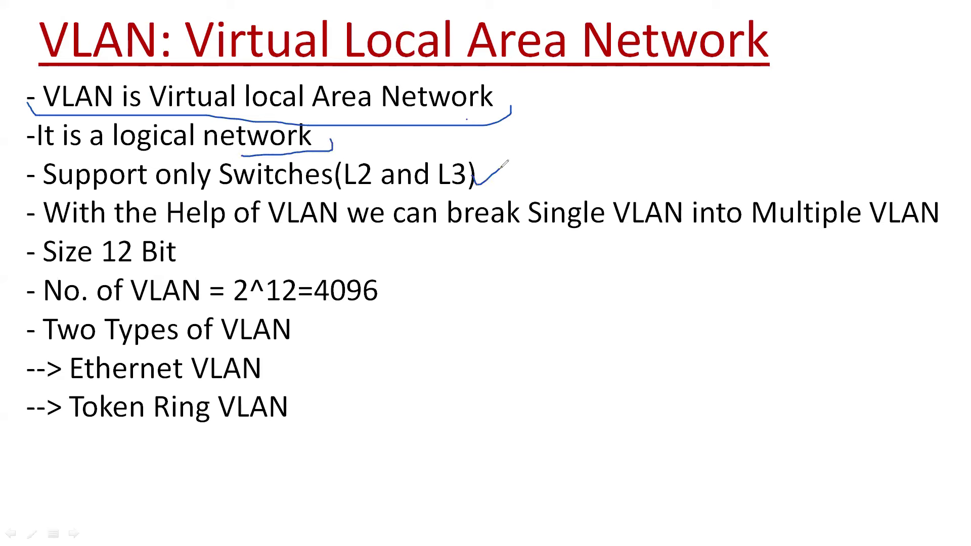